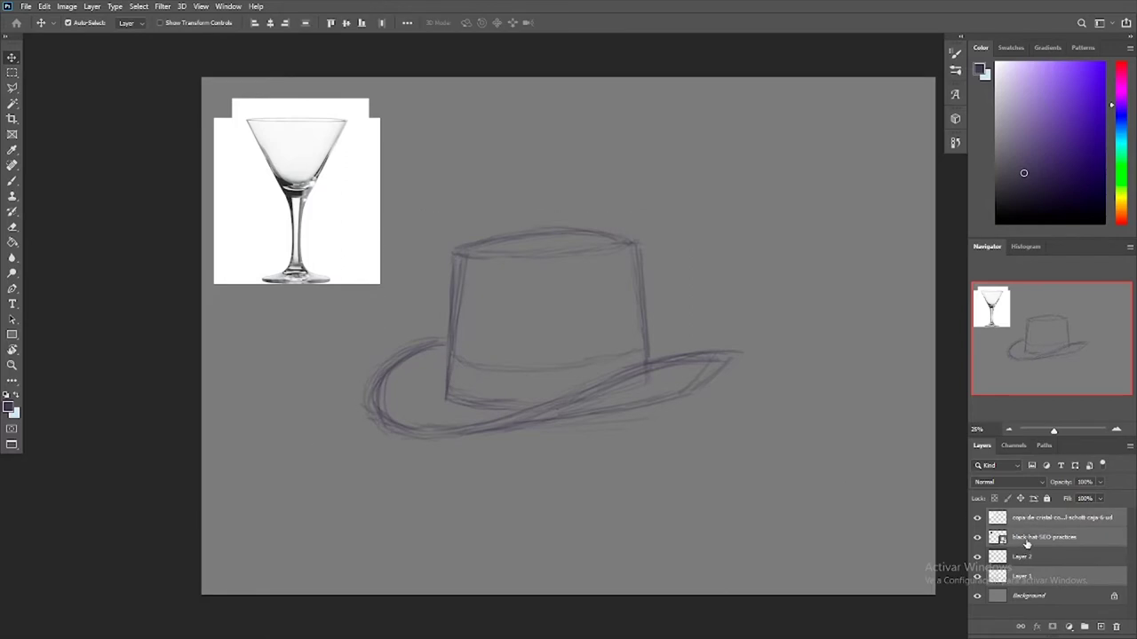
Select the hat sketch on Layer 1, move it slightly up and left, and hide its layer.
click(1025, 577)
mouse_move(609, 380)
mouse_down()
mouse_move(581, 390)
mouse_move(463, 371)
mouse_move(570, 370)
mouse_up()
click(978, 577)
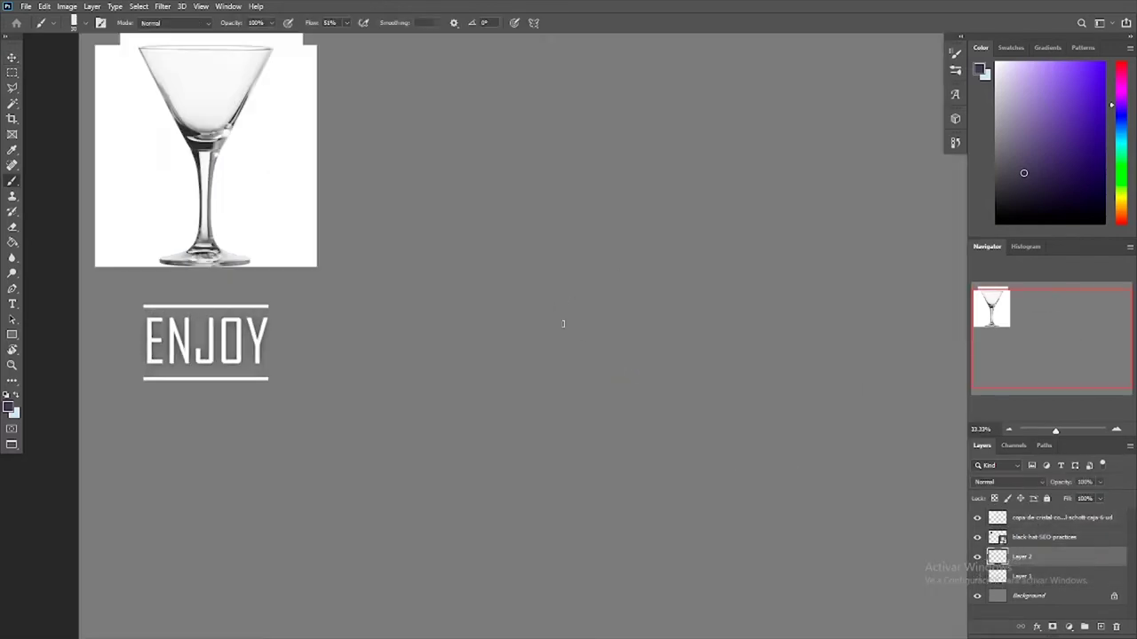
shift+click(586, 548)
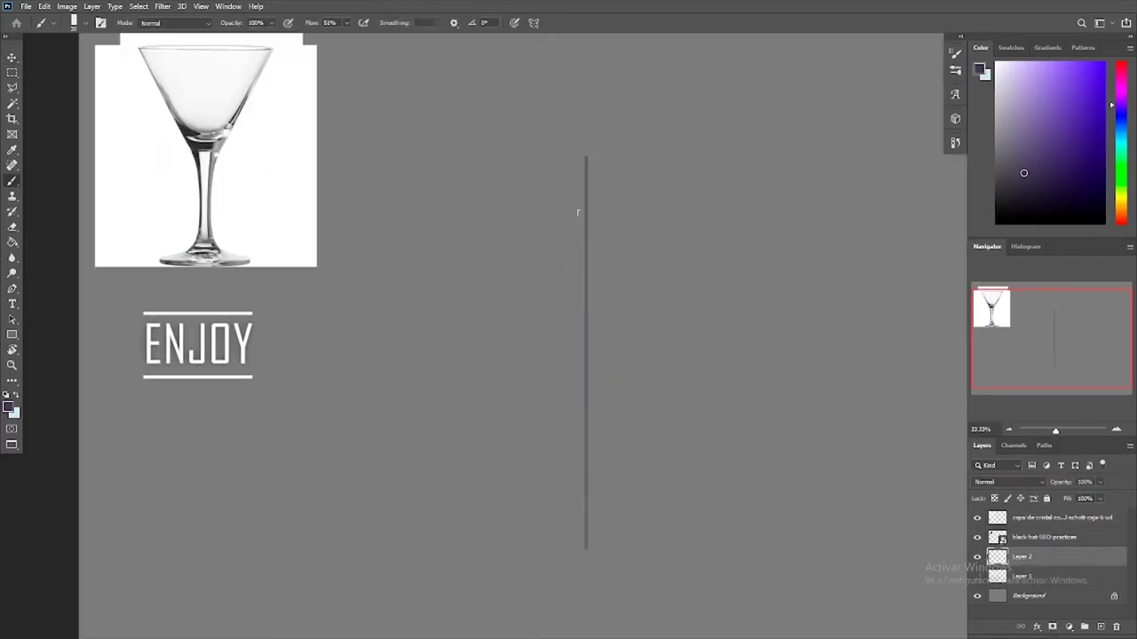
drag(460, 156, 723, 157)
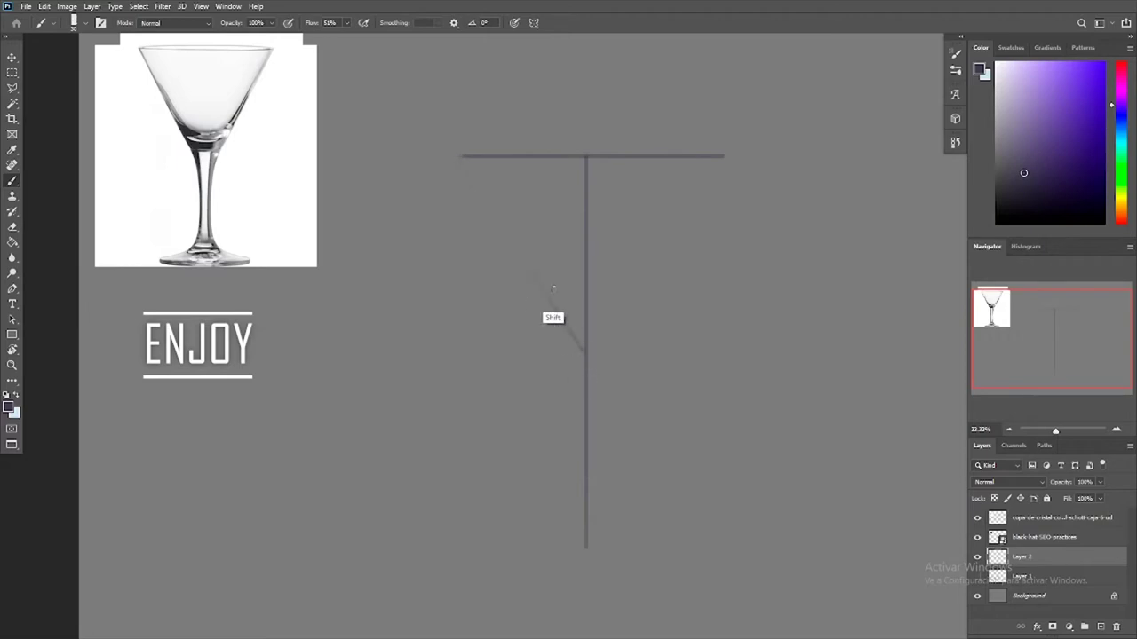
click(460, 156)
shift+click(586, 351)
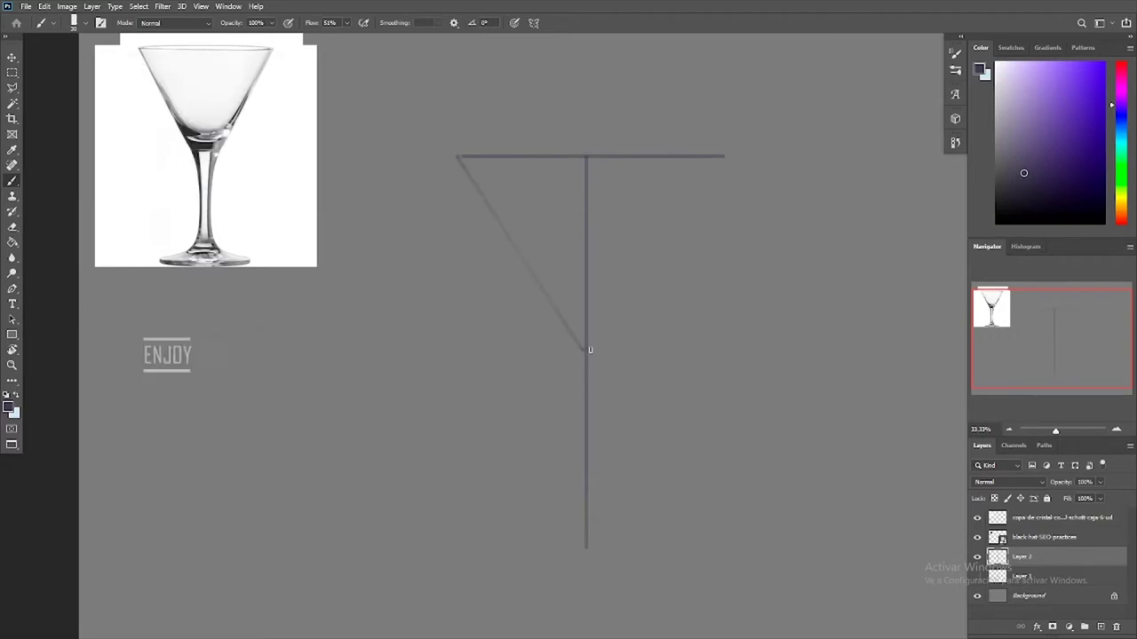
key(ctrl+z)
key(ctrl+z)
key(ctrl+z)
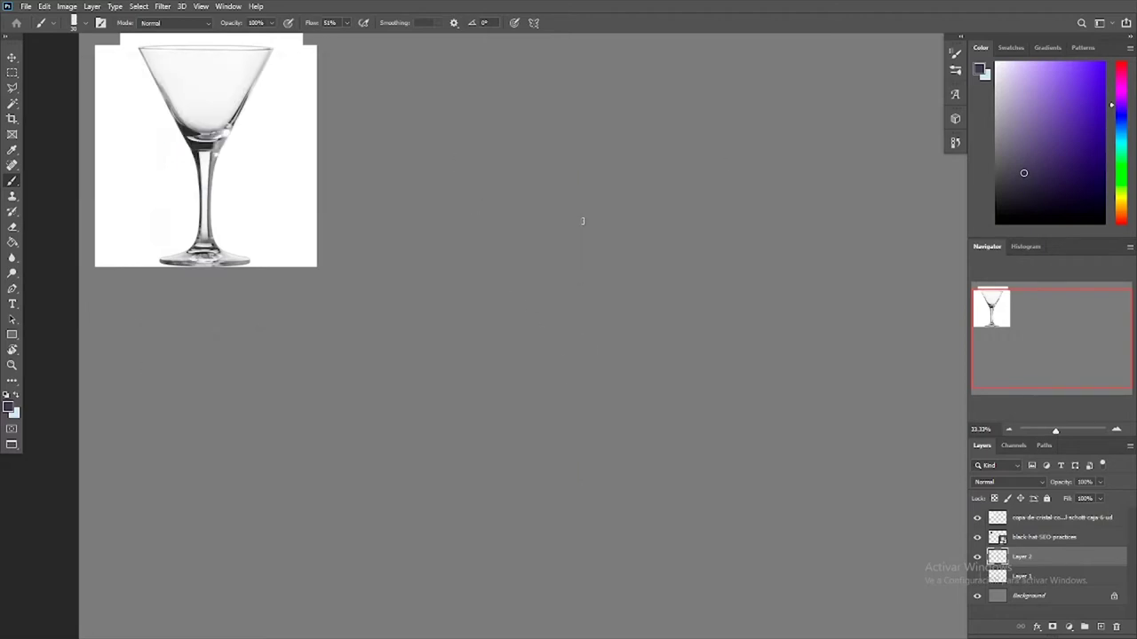
mouse_move(583, 164)
mouse_down()
mouse_move(582, 531)
mouse_move(447, 167)
mouse_move(435, 166)
mouse_up()
drag(560, 346, 459, 247)
key(ctrl+z)
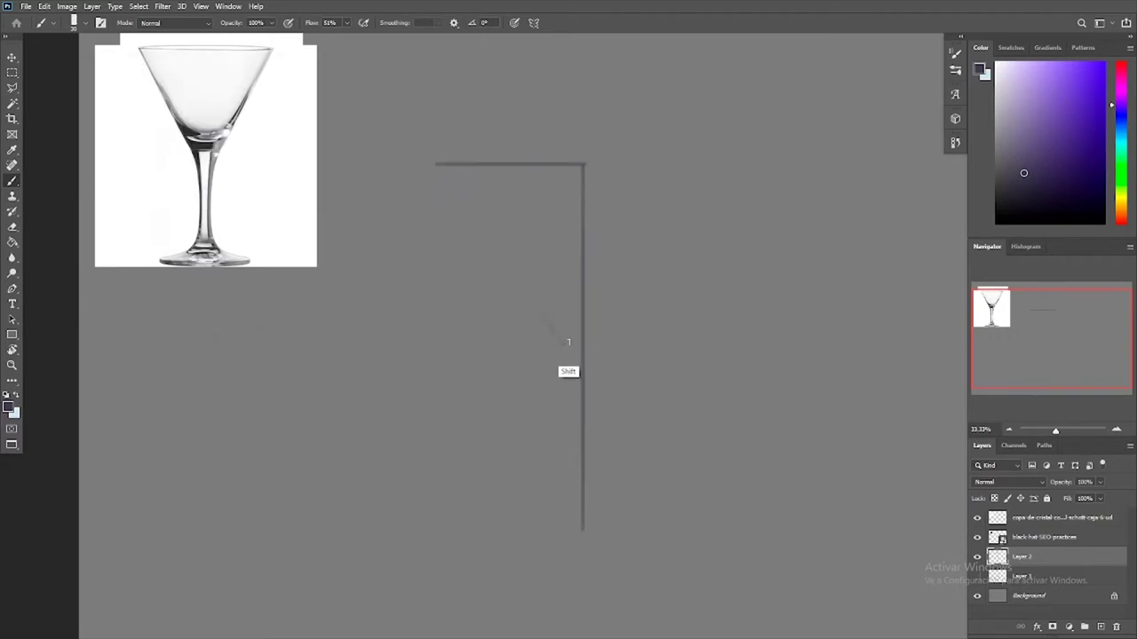
key(ctrl+z)
key(ctrl+z)
Draw the martini glass construction lines: a vertical centre axis, a horizontal rim, slanting bowl sides and two parallel stem lines.
mouse_move(585, 189)
mouse_down()
mouse_move(576, 480)
mouse_move(586, 200)
mouse_up()
drag(470, 172, 530, 177)
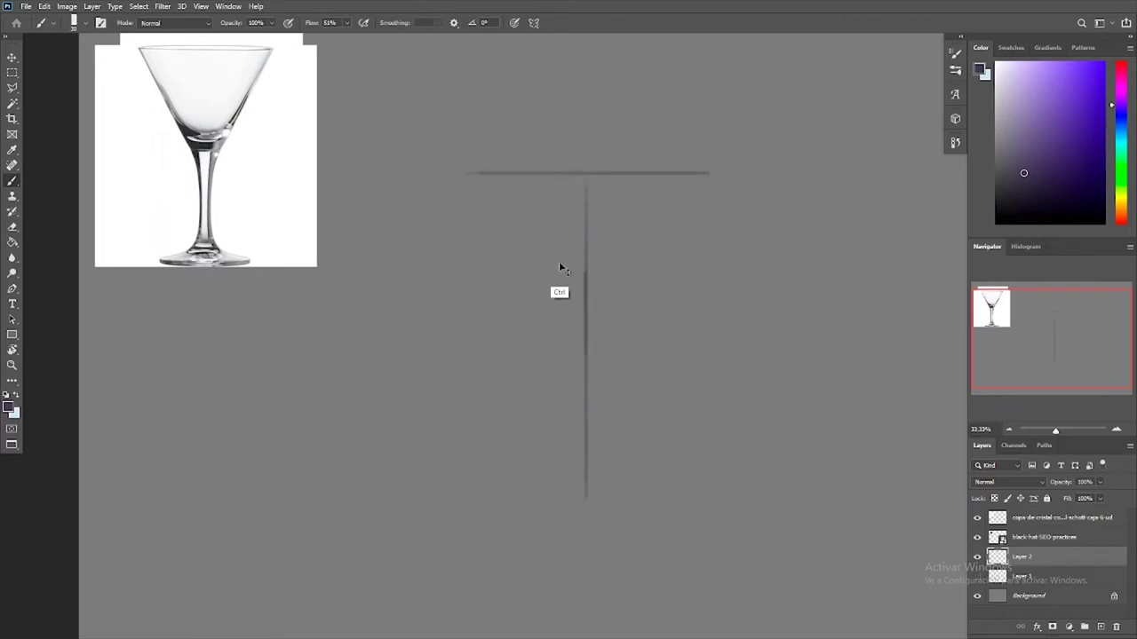
shift+click(572, 335)
shift+click(575, 483)
key(Escape)
click(596, 338)
shift+click(596, 482)
shift+click(596, 340)
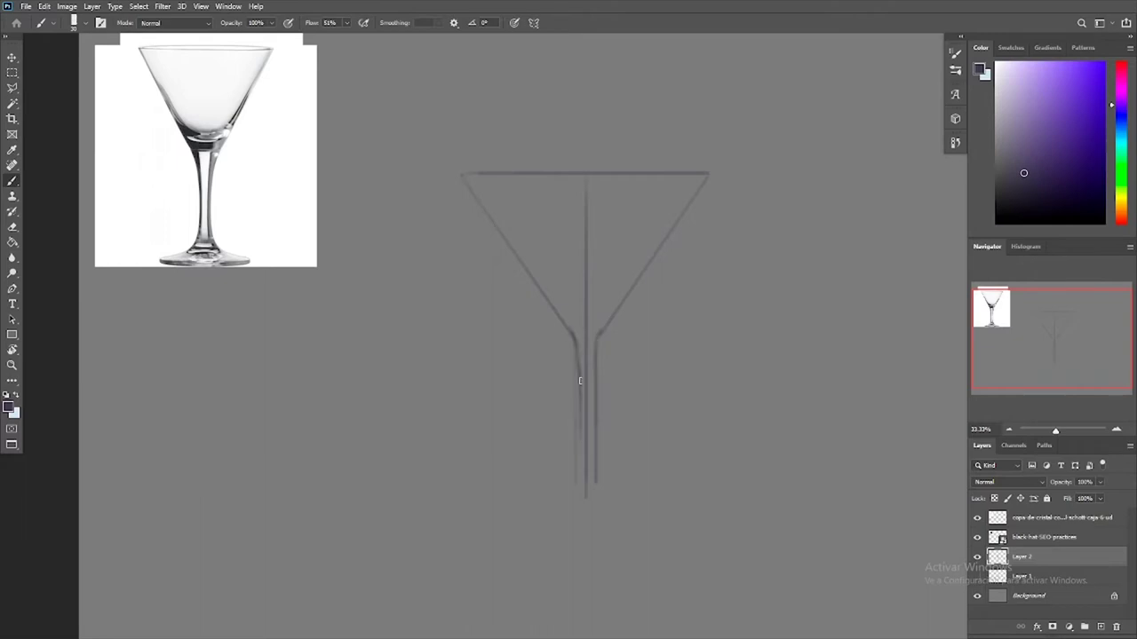
drag(600, 336, 594, 465)
key(e)
drag(586, 177, 586, 299)
drag(586, 356, 586, 421)
drag(595, 484, 595, 394)
mouse_move(579, 394)
mouse_down()
mouse_move(572, 333)
mouse_move(605, 426)
mouse_up()
key(ctrl+z)
key(ctrl+z)
key(ctrl+z)
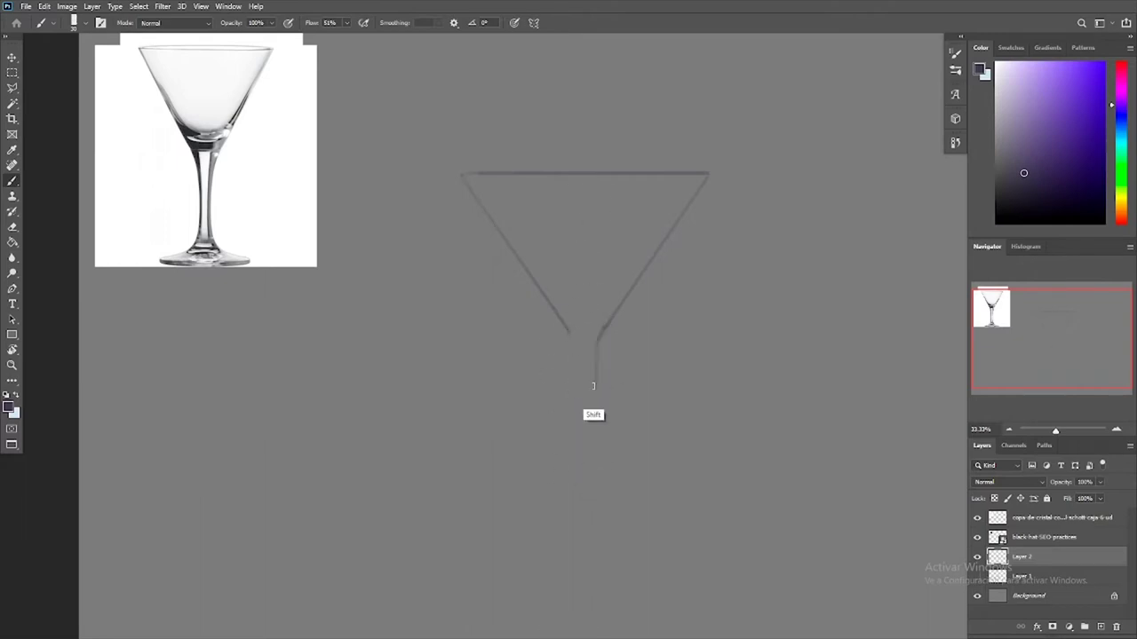
key(ctrl+z)
key(ctrl+z)
key(ctrl+z)
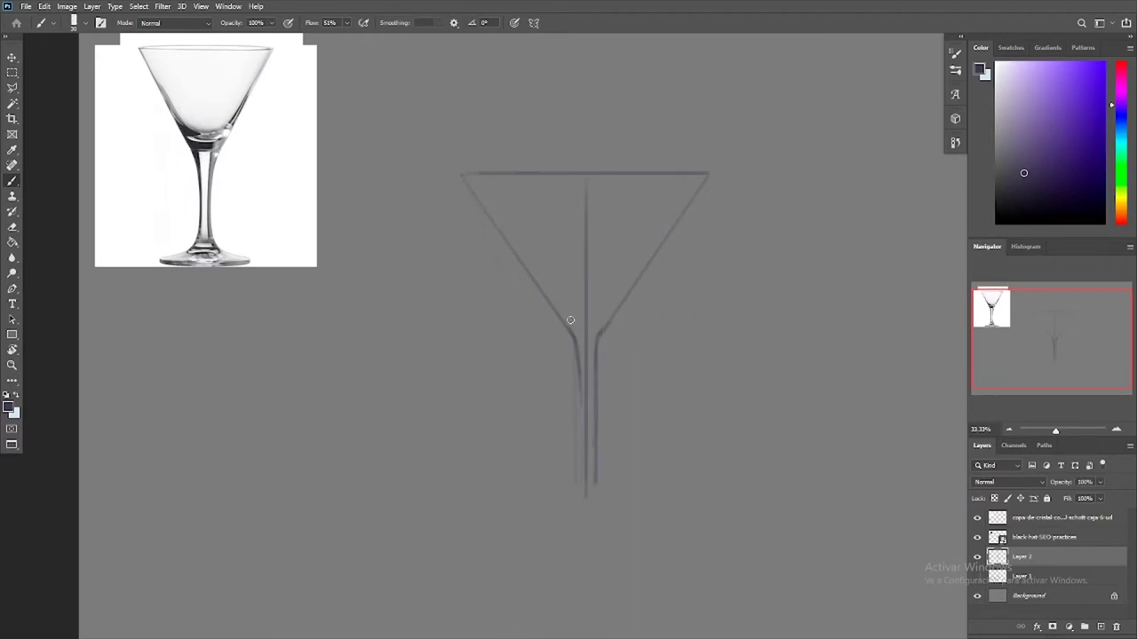
click(956, 143)
click(855, 211)
click(854, 170)
click(857, 210)
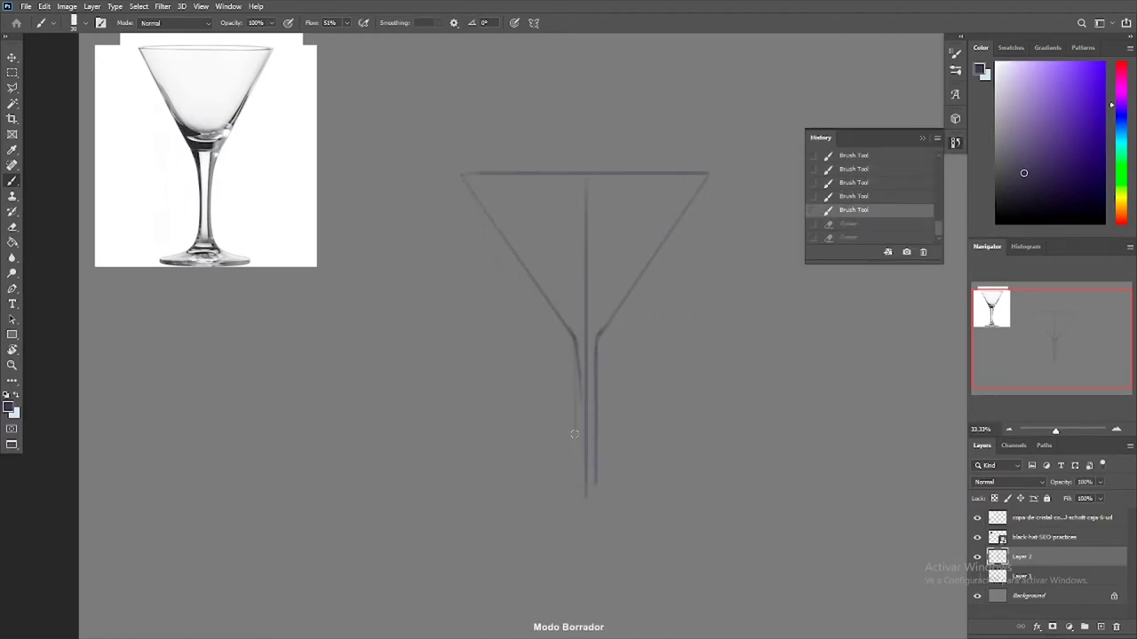
drag(575, 435, 571, 364)
key(ctrl+z)
drag(599, 327, 596, 483)
mouse_move(596, 480)
mouse_down()
mouse_move(599, 347)
mouse_move(595, 484)
mouse_up()
key(ctrl+z)
key(ctrl+z)
Redraw both sides of the stem as curves that narrow below the bowl and flare out at the foot.
drag(569, 328, 579, 382)
drag(604, 329, 592, 488)
drag(576, 346, 580, 417)
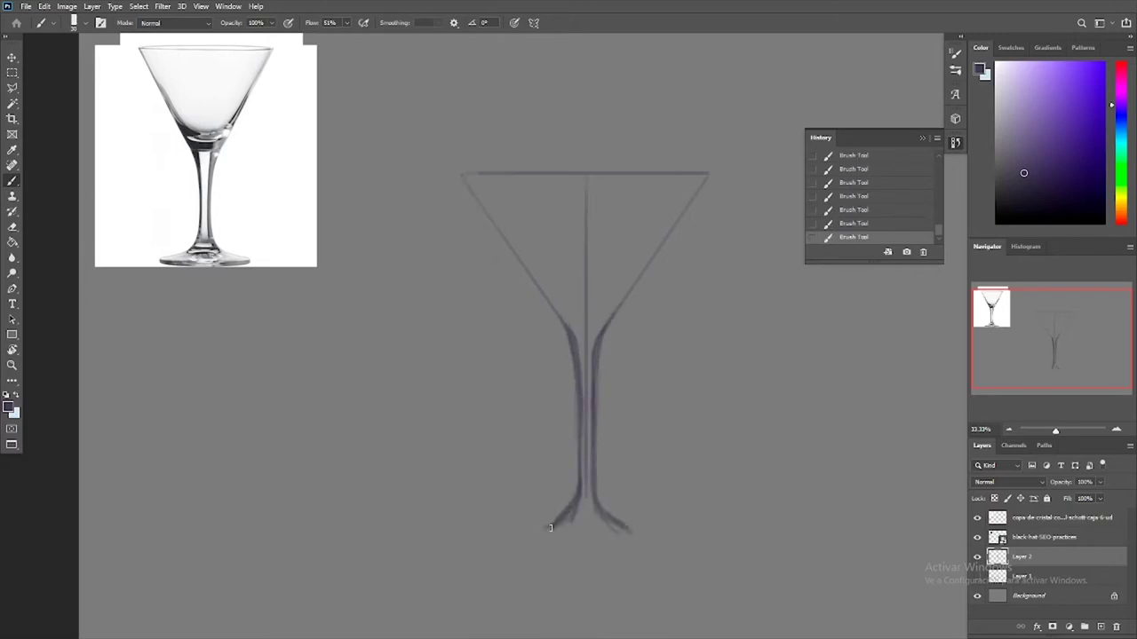
Draw the glass's wide foot with sloping sides, a small inner contour and a curved base line.
drag(551, 528, 536, 535)
drag(594, 488, 652, 537)
drag(564, 542, 586, 538)
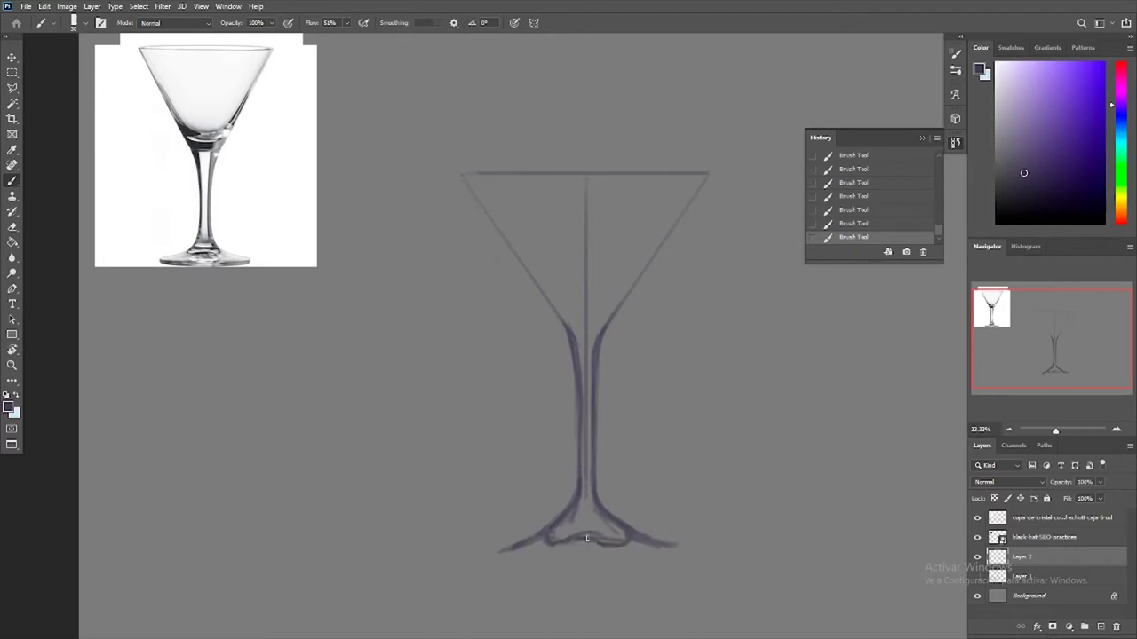
drag(675, 551, 501, 560)
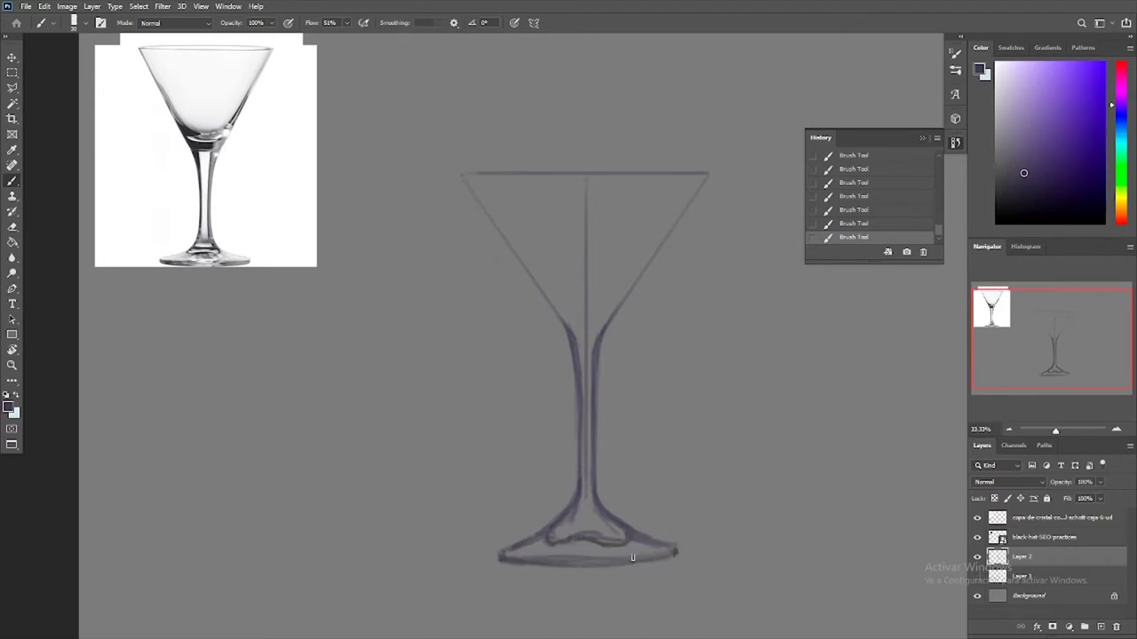
Erase the centre guideline from the bowl and stem, and replace the foot's inner contour with one simple curve.
drag(587, 291, 589, 254)
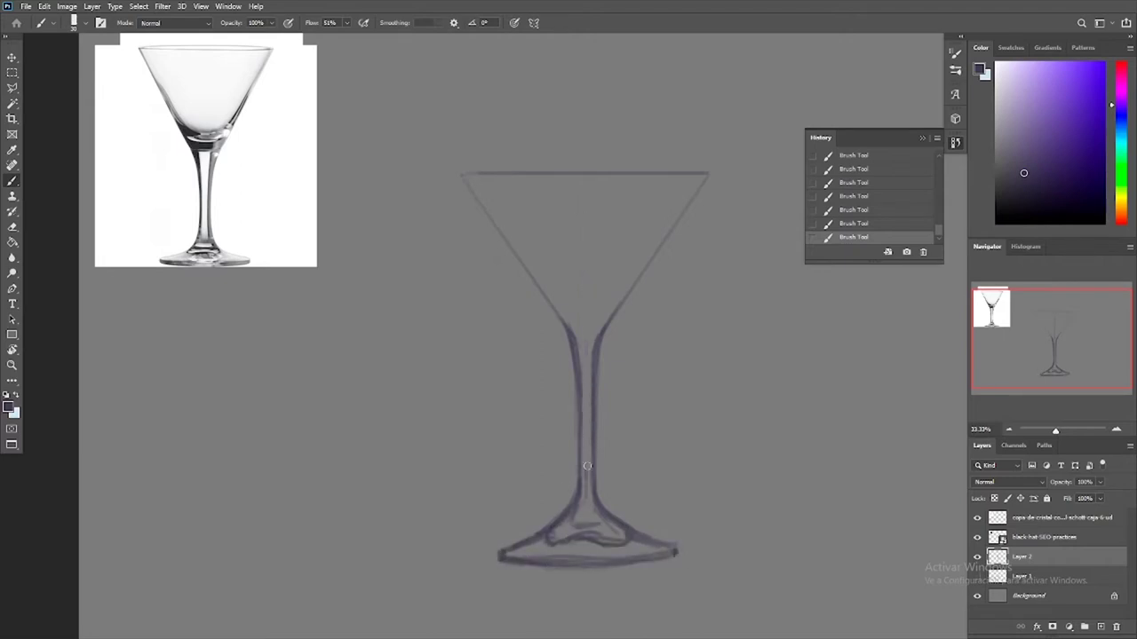
drag(577, 343, 587, 490)
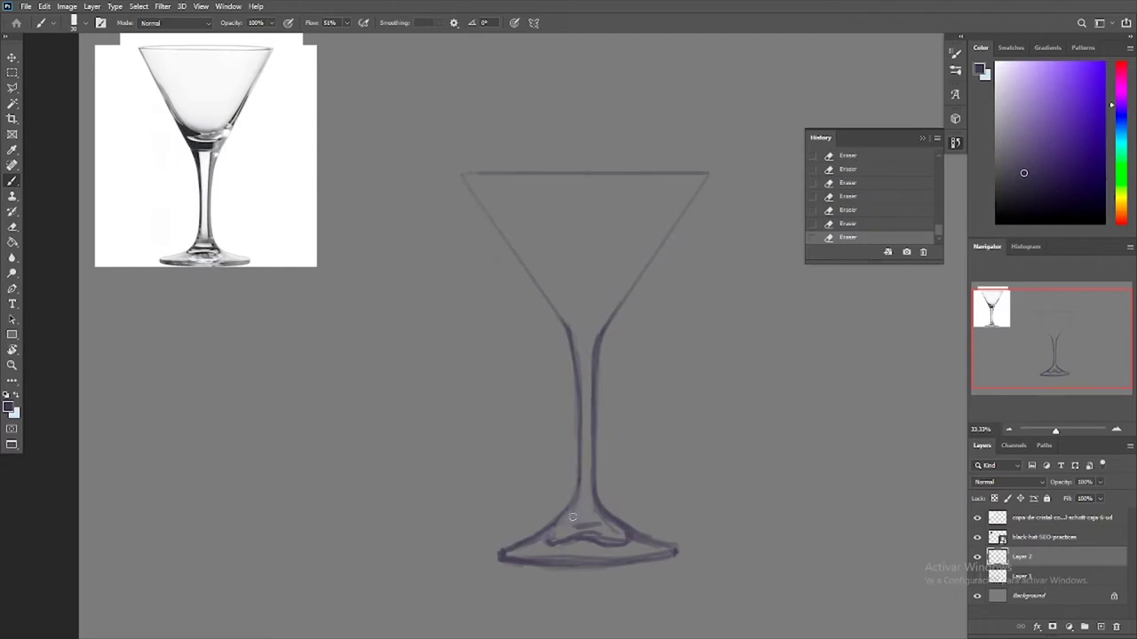
drag(613, 545, 622, 540)
drag(554, 530, 606, 530)
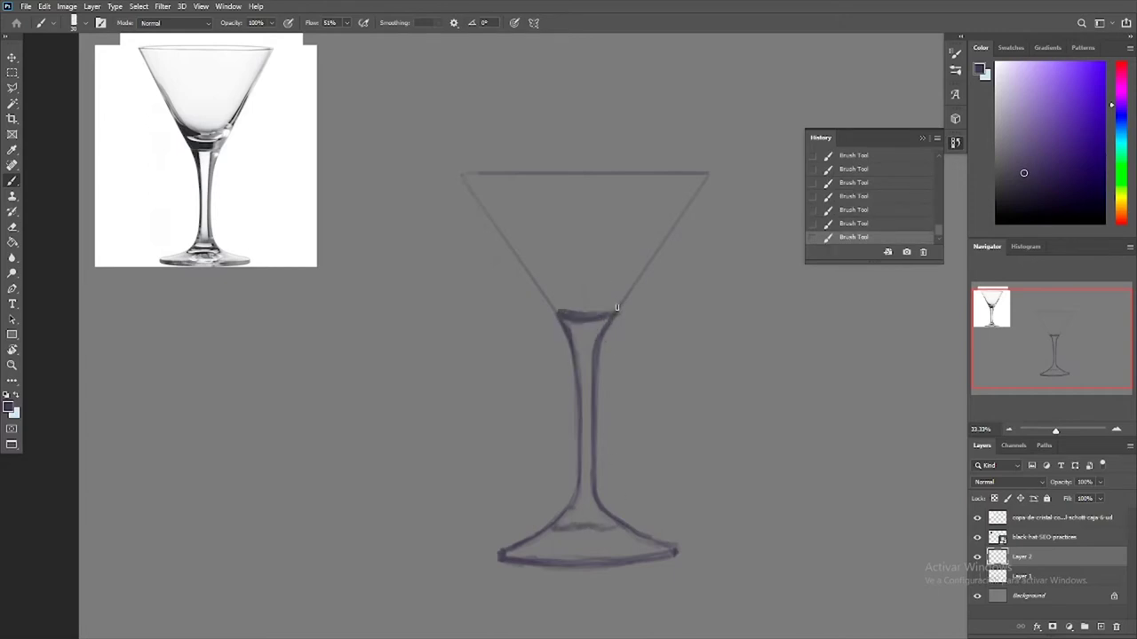
Draw the curved bowl-to-stem joint, the rounded inner bottom, the liquid line and an elliptical rim, erasing stray marks.
drag(618, 310, 571, 323)
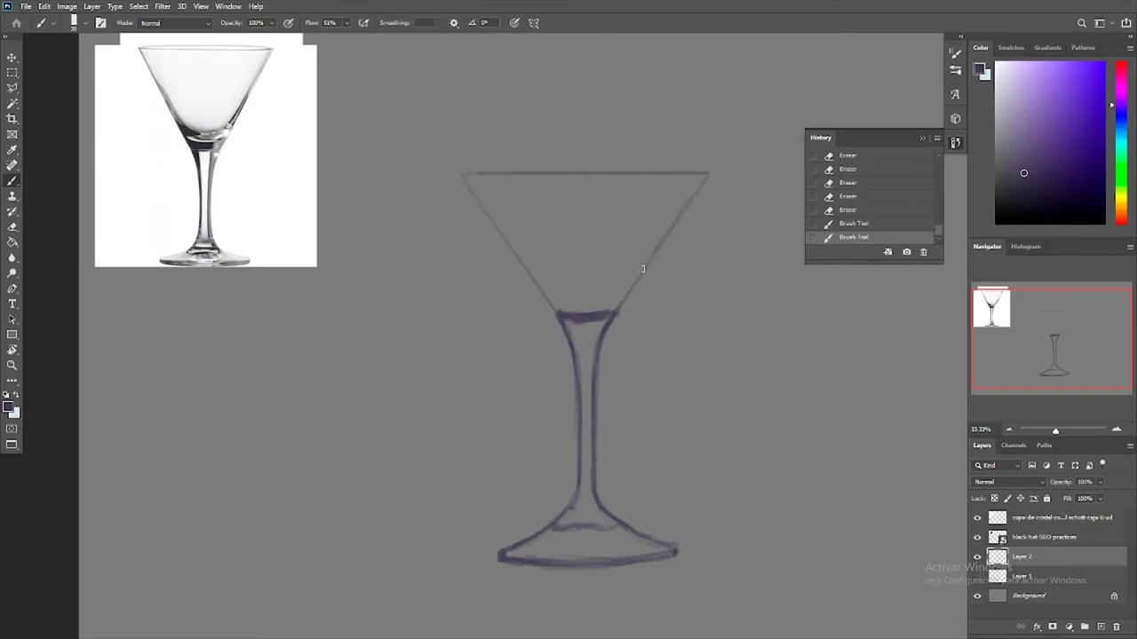
key(b)
mouse_move(644, 266)
mouse_down()
mouse_move(569, 300)
mouse_move(561, 316)
mouse_move(546, 307)
mouse_up()
key(e)
drag(541, 300, 554, 320)
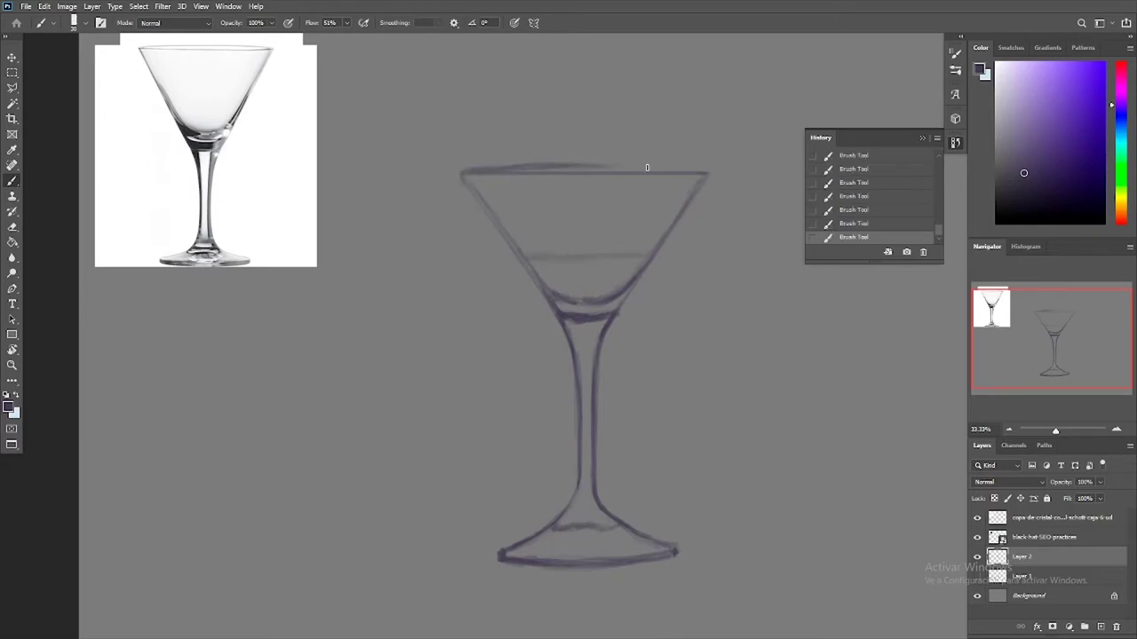
key(e)
key(ctrl+minus)
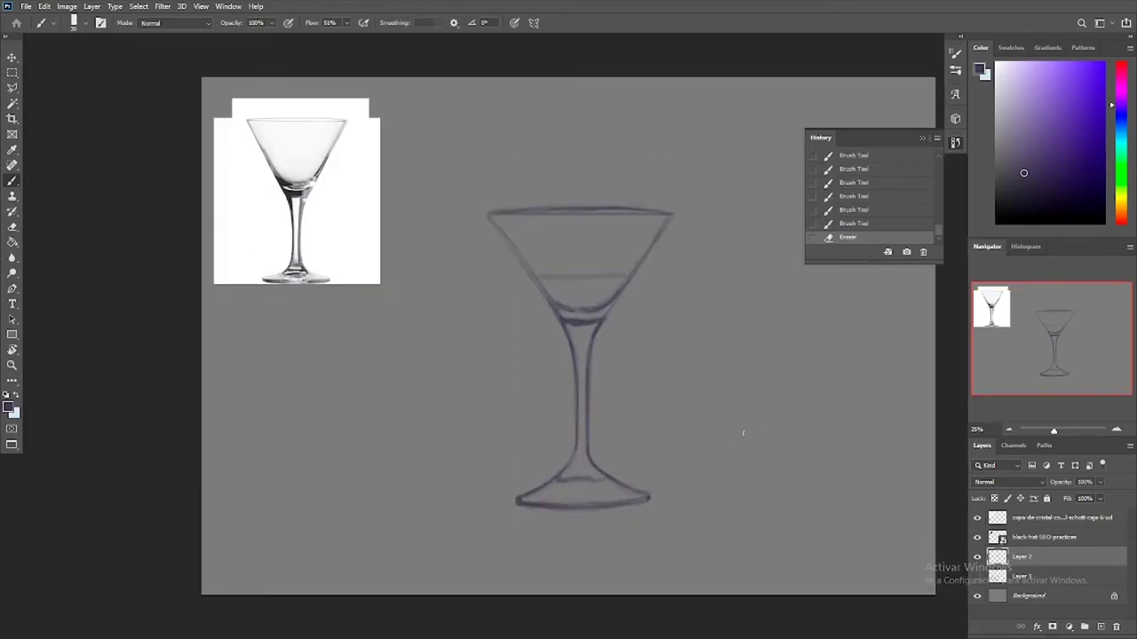
Show the hat layer again, scale the glass sketch down to about 75%, and place it over the hat's right side.
click(976, 576)
key(v)
mouse_move(550, 321)
mouse_down()
mouse_move(675, 311)
mouse_move(677, 286)
mouse_up()
click(13, 76)
mouse_move(544, 138)
mouse_down()
mouse_move(763, 479)
mouse_move(604, 232)
mouse_up()
key(ctrl+t)
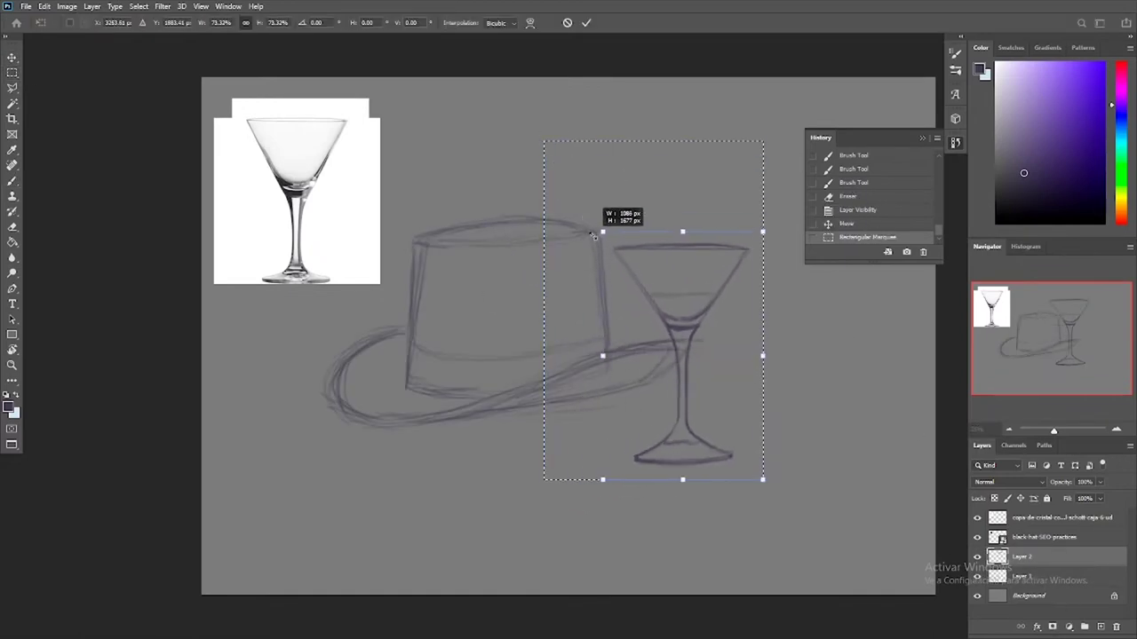
drag(683, 384, 622, 390)
key(Return)
key(ctrl+d)
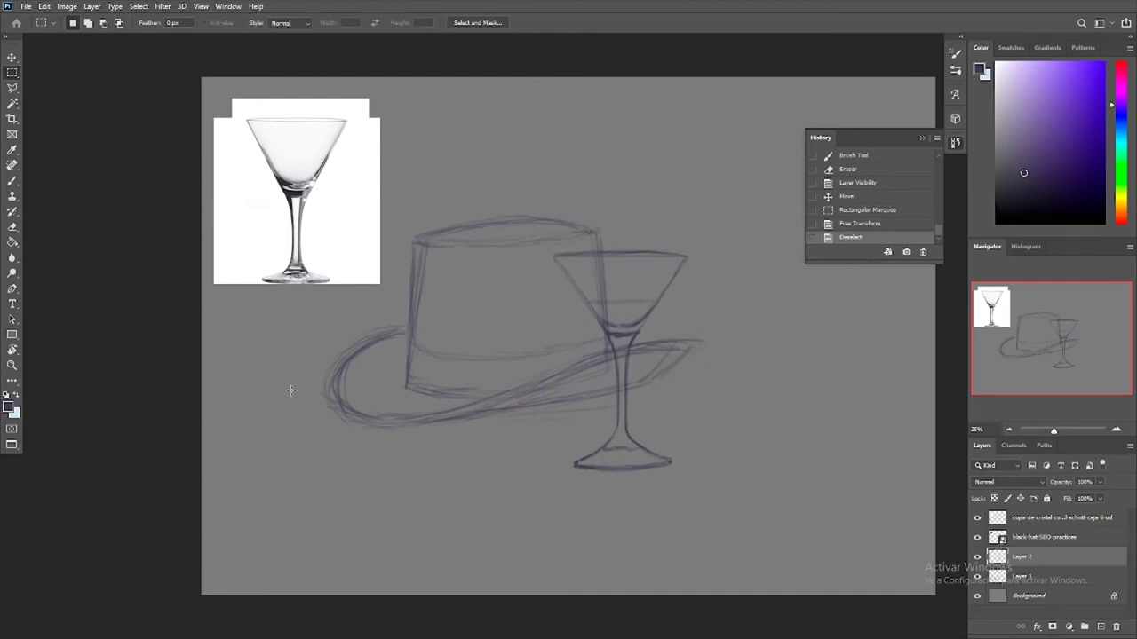
Lower the hat sketch slightly and shrink the glass further, keeping it in front of the hat's right brim.
key(v)
mouse_move(417, 286)
mouse_down()
mouse_move(421, 299)
mouse_move(466, 317)
mouse_move(414, 294)
mouse_up()
click(621, 303)
key(m)
drag(705, 223, 532, 494)
right_click(626, 364)
click(662, 488)
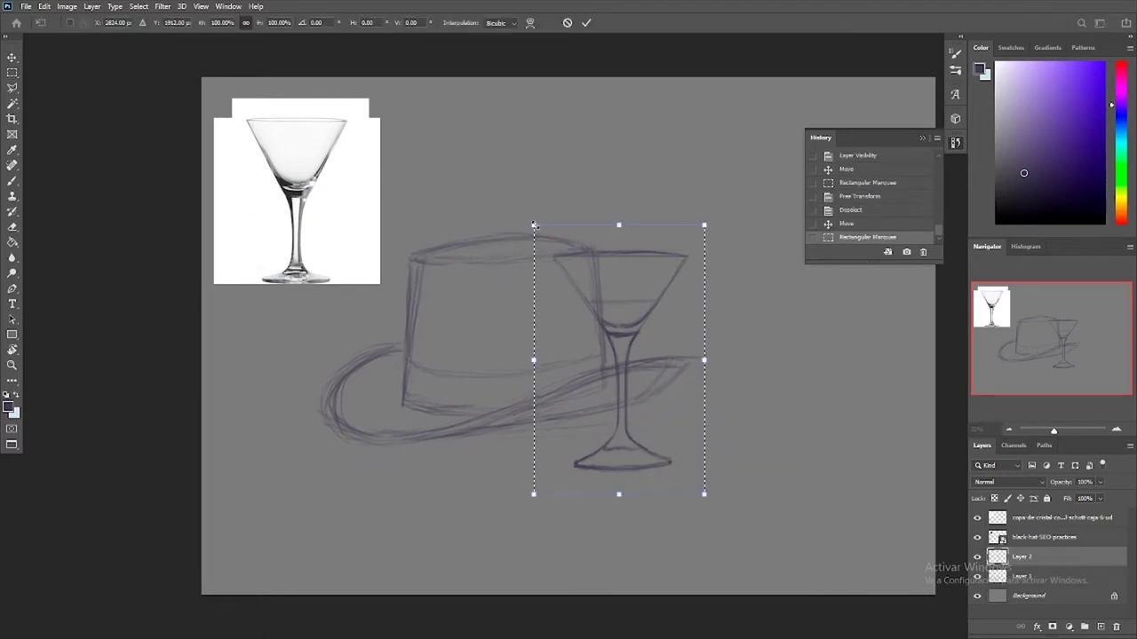
drag(533, 223, 573, 286)
drag(637, 347, 627, 308)
key(Return)
key(ctrl+d)
Move the hat and glass sketch layers together to the right and close the history list.
key(v)
click(1019, 580)
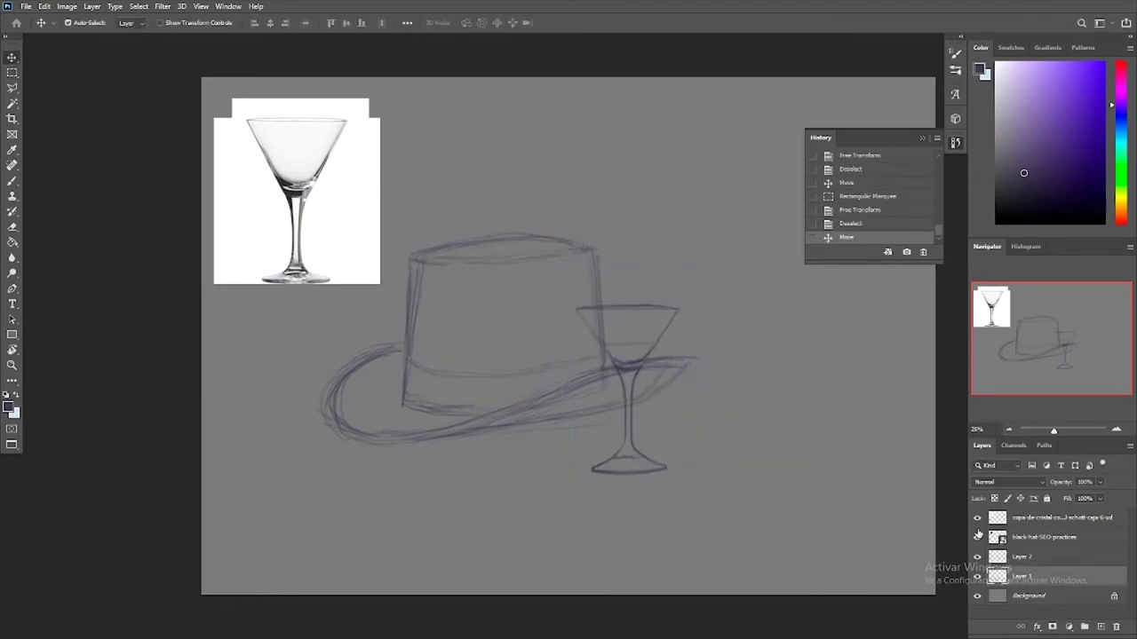
drag(631, 370, 688, 368)
click(954, 142)
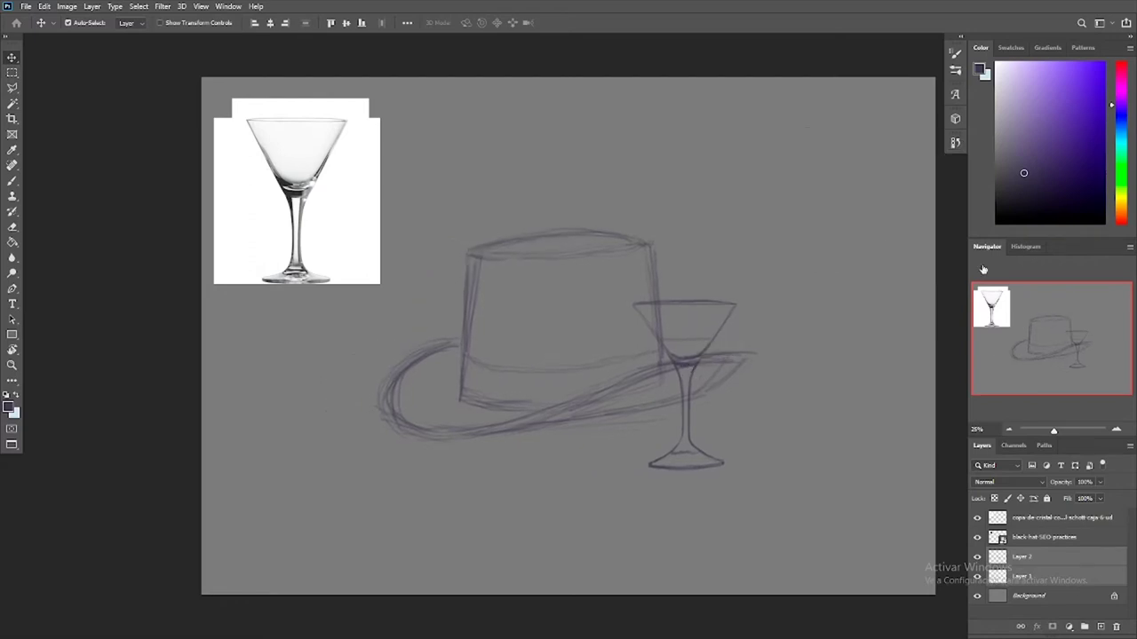
Hide the glass reference so the black hat reference shows, and select the hat sketch layer.
click(978, 538)
click(978, 519)
click(624, 410)
Strengthen the hat's brim and band outlines with the brush and erase the rough lines around the left brim.
key(b)
key(ctrl+plus)
key(shift+})
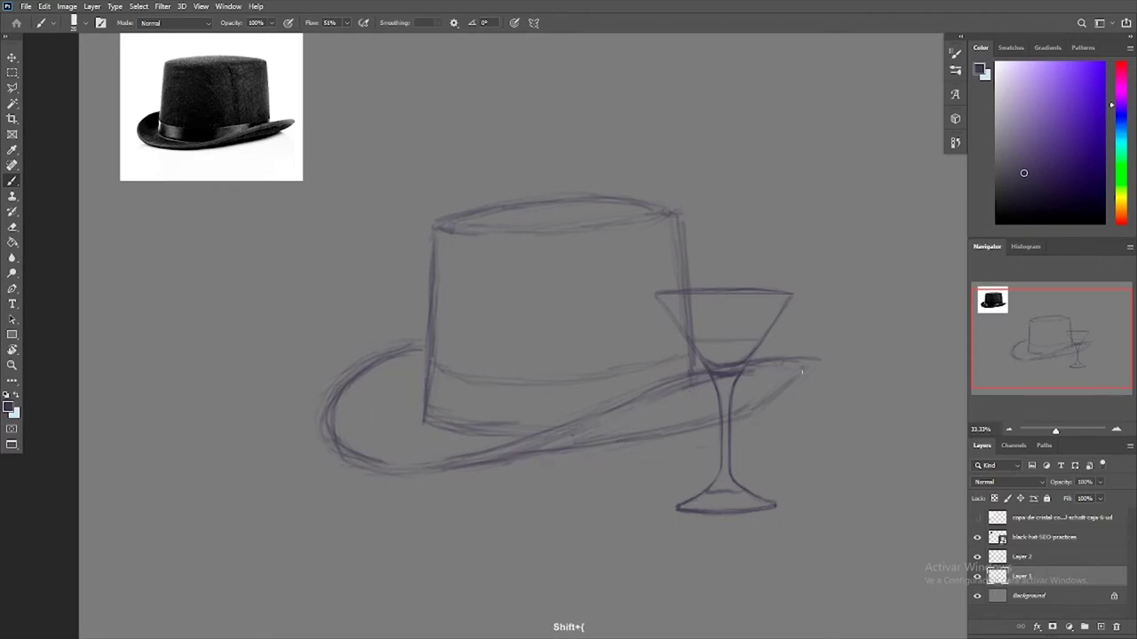
mouse_move(675, 387)
mouse_down()
mouse_move(631, 395)
mouse_move(563, 430)
mouse_up()
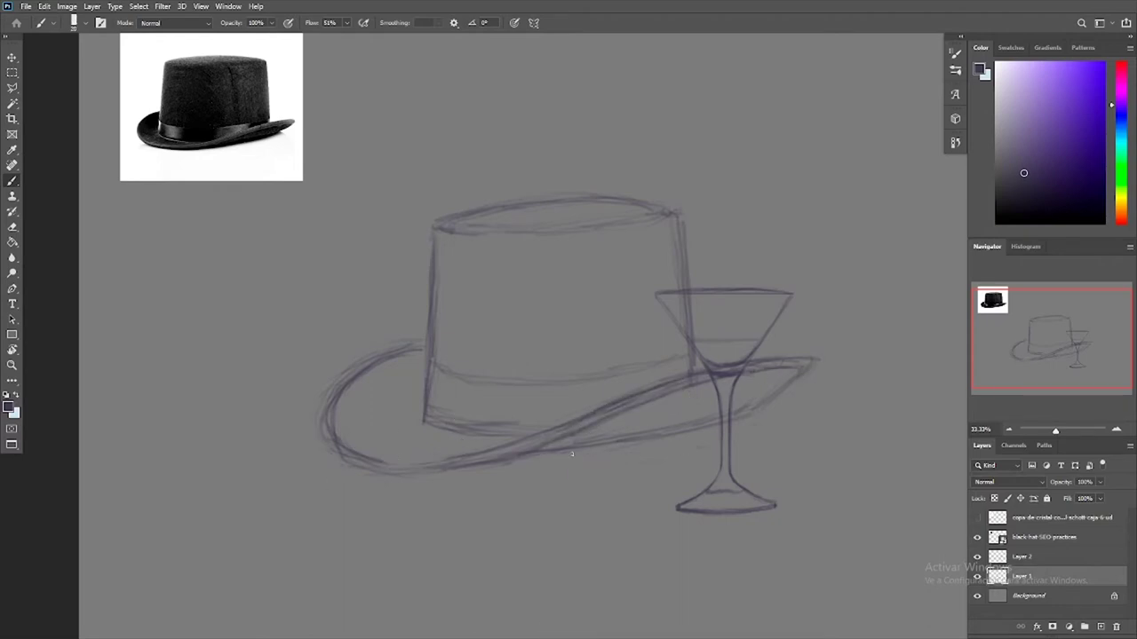
key(e)
mouse_move(413, 474)
mouse_down()
mouse_move(357, 459)
mouse_move(391, 479)
mouse_move(464, 476)
mouse_up()
drag(348, 451, 369, 458)
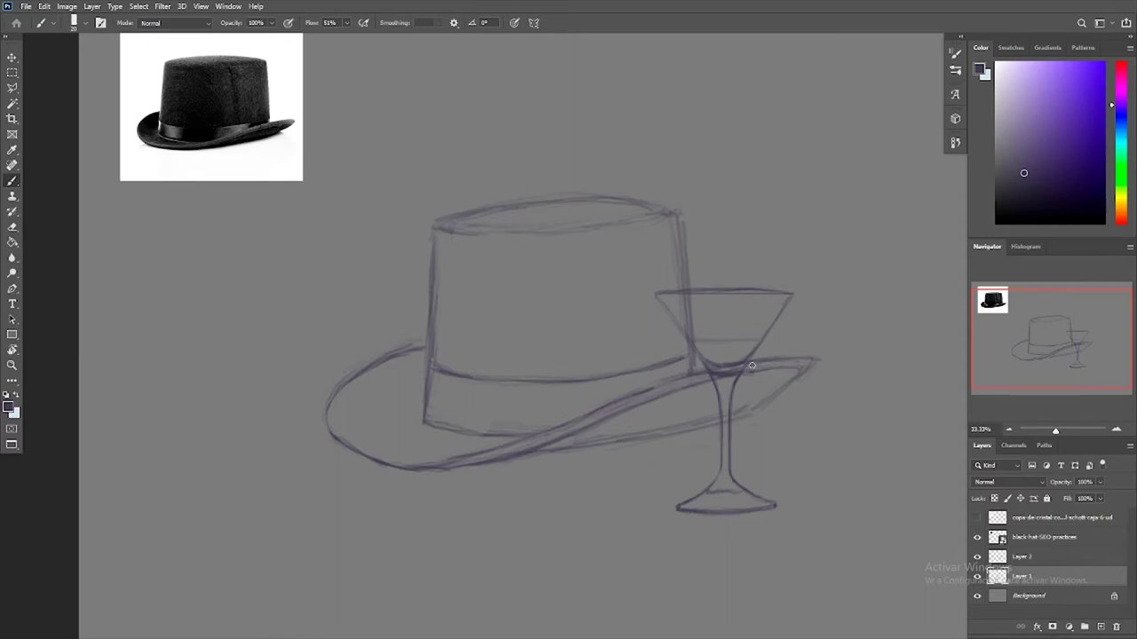
Add a new layer between the hat and glass sketches, enlarge the brush considerably, and make the new layer active.
click(1100, 627)
key(shift+})
key(shift+})
key(shift+})
key(shift+})
key(shift+})
key(shift+})
key(shift+})
key(shift+})
key(shift+})
key(shift+})
key(shift+})
key(shift+})
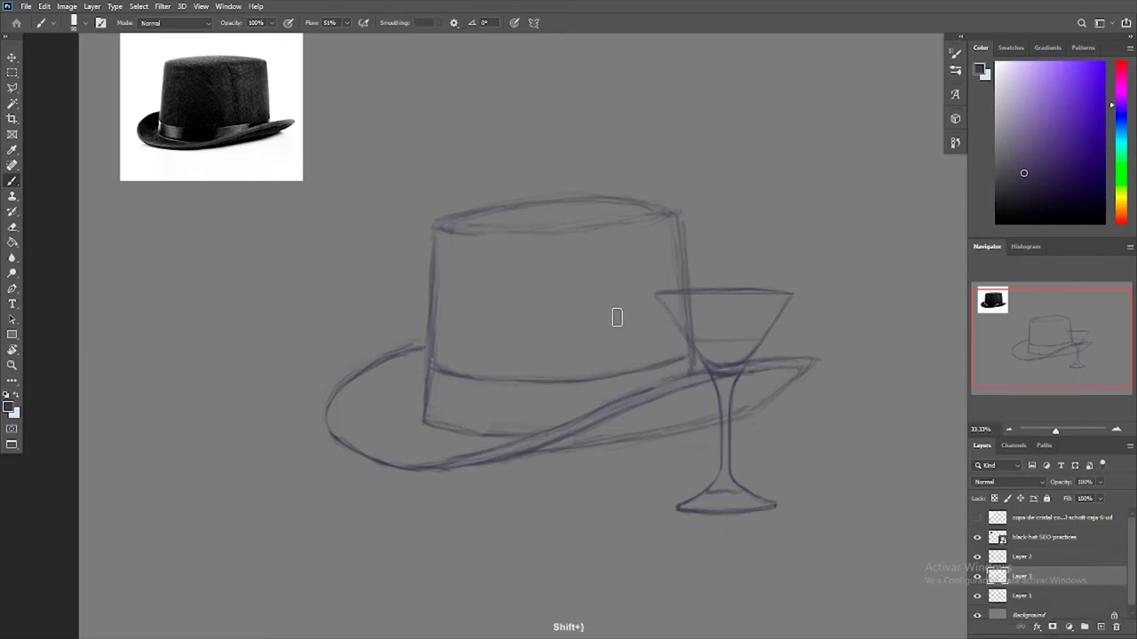
key(ctrl+minus)
click(1026, 609)
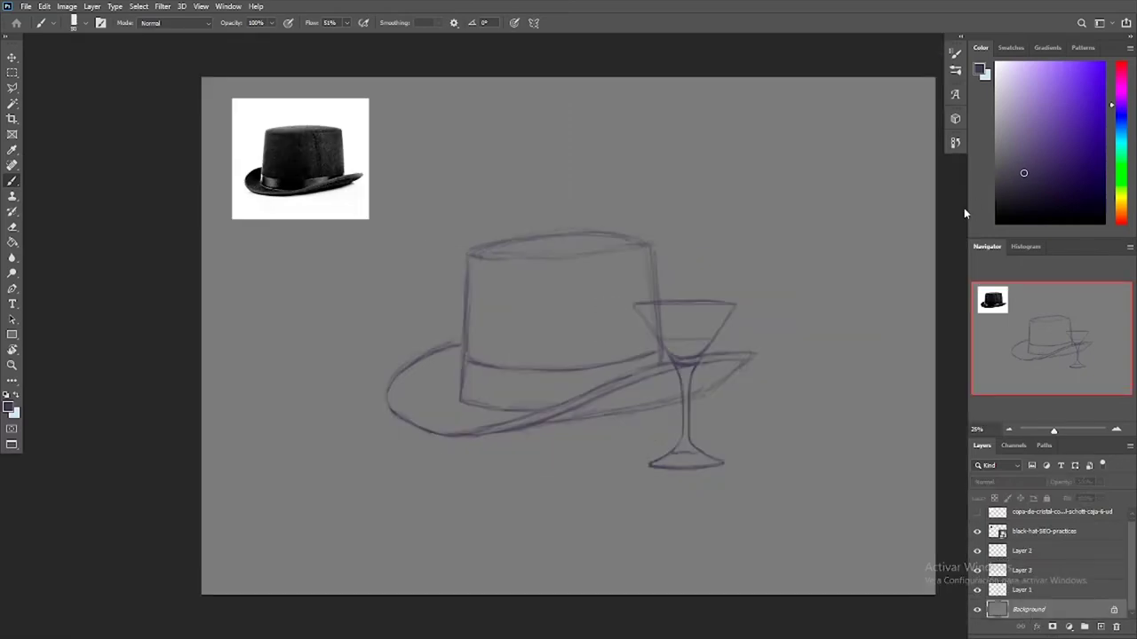
click(1021, 570)
Block in the hat's crown and top on Layer 3 with broad, soft dark purple strokes.
mouse_move(531, 265)
mouse_down()
mouse_move(526, 388)
mouse_move(541, 391)
mouse_up()
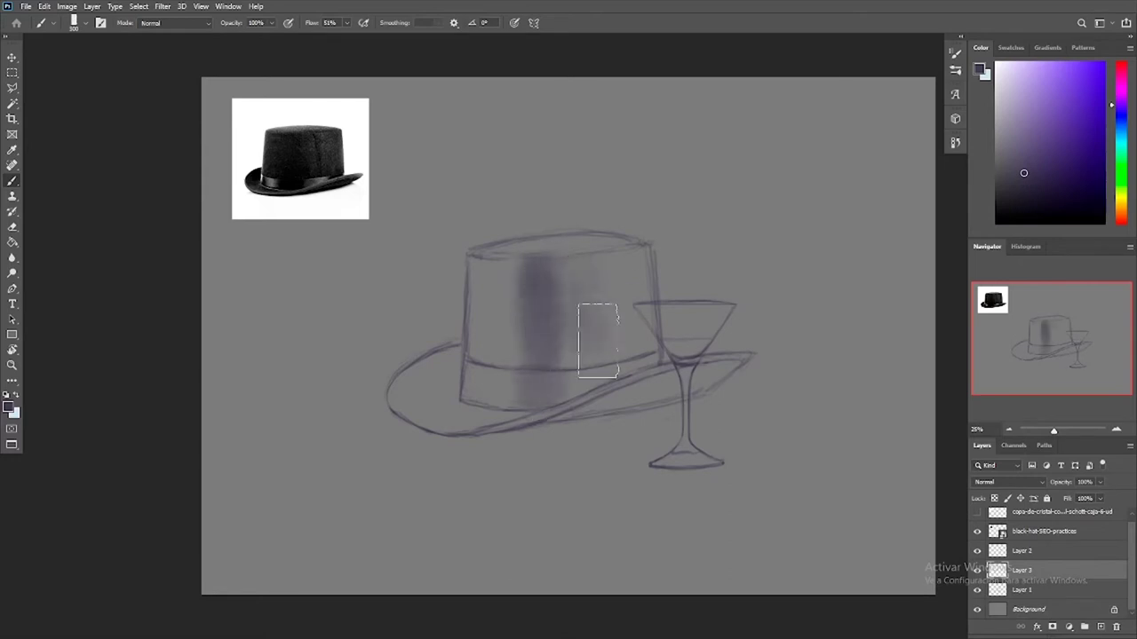
mouse_move(597, 341)
mouse_down()
mouse_move(540, 363)
mouse_move(520, 280)
mouse_move(529, 333)
mouse_move(621, 299)
mouse_move(632, 344)
mouse_move(517, 369)
mouse_move(525, 302)
mouse_move(632, 336)
mouse_move(582, 283)
mouse_move(505, 283)
mouse_move(635, 284)
mouse_move(631, 342)
mouse_move(481, 352)
mouse_move(616, 261)
mouse_move(539, 263)
mouse_up()
drag(624, 249, 601, 247)
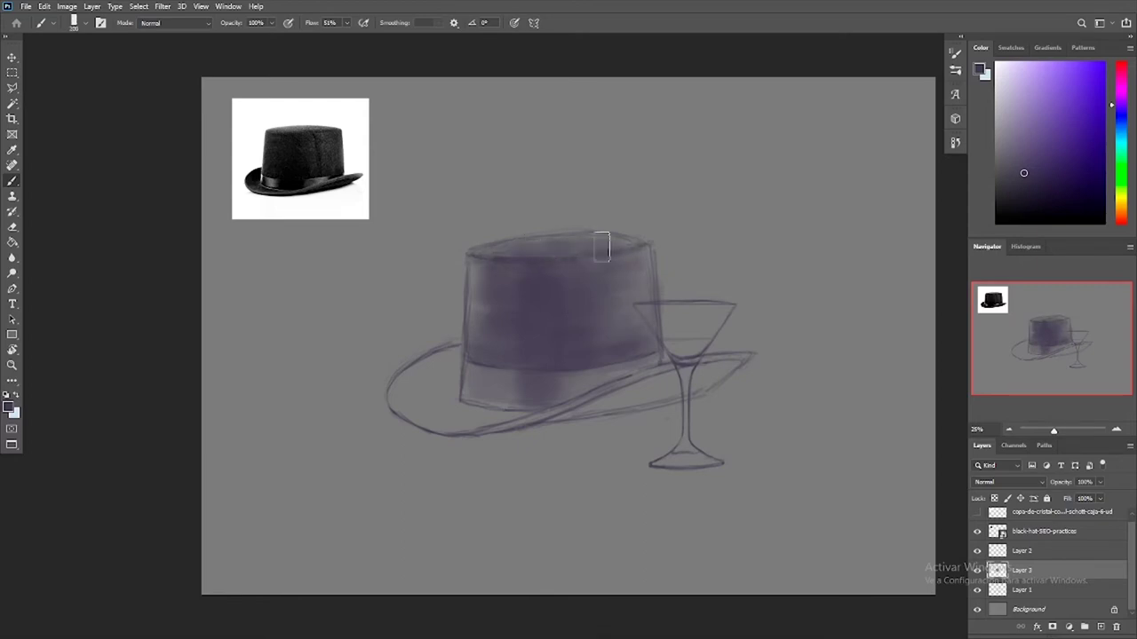
Fill the hat's band and brim with purple using a smaller brush, and check the colour with the sketch lines hidden.
key(bracketleft)
key(bracketleft)
key(bracketleft)
key(bracketleft)
mouse_move(453, 360)
mouse_down()
mouse_move(440, 383)
mouse_move(439, 367)
mouse_move(434, 412)
mouse_move(514, 417)
mouse_move(424, 413)
mouse_move(461, 359)
mouse_move(421, 377)
mouse_move(434, 393)
mouse_move(525, 390)
mouse_up()
key([)
key([)
key([)
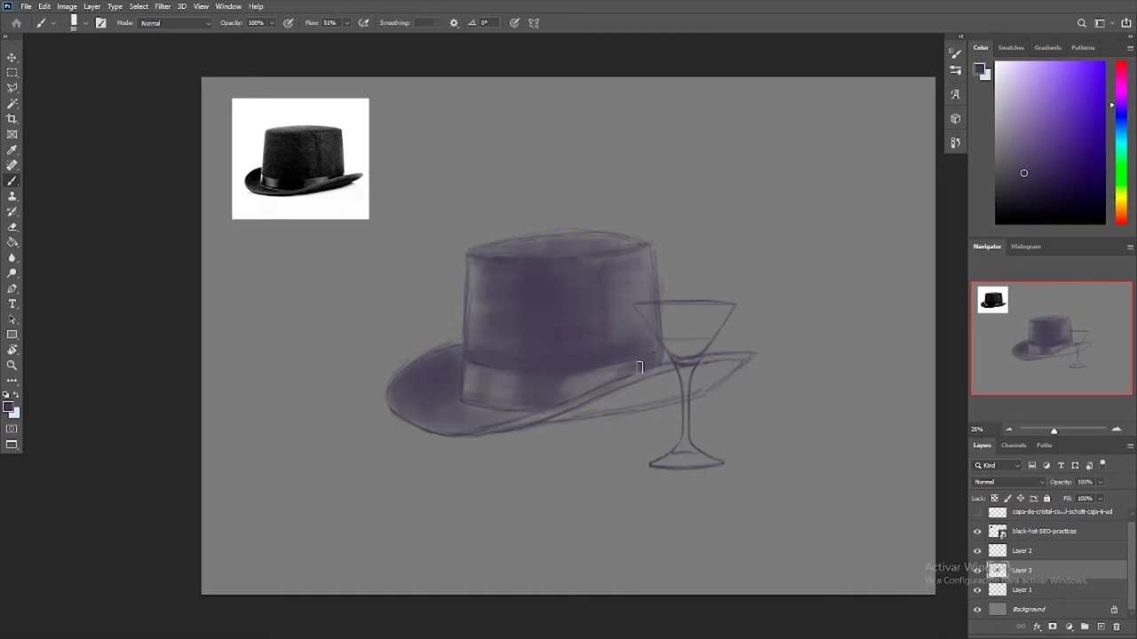
mouse_move(689, 374)
mouse_down()
mouse_move(539, 420)
mouse_move(716, 376)
mouse_move(553, 420)
mouse_move(685, 385)
mouse_up()
click(977, 591)
click(977, 590)
Enlarge the brush and even out the purple over the upper left part of the crown.
key(])
key(])
key(])
key(])
key(])
key(])
mouse_move(472, 258)
mouse_down()
mouse_move(473, 305)
mouse_move(553, 350)
mouse_move(530, 277)
mouse_up()
Choose a darker purple and paint along the crown's upper edge with a smaller brush.
click(1021, 190)
click(1010, 195)
key([)
key([)
key([)
key([)
key([)
key([)
drag(609, 255, 593, 260)
Deepen the shading across the crown and the middle of the band with a larger brush in the darker purple.
key(])
key(])
key(])
key(])
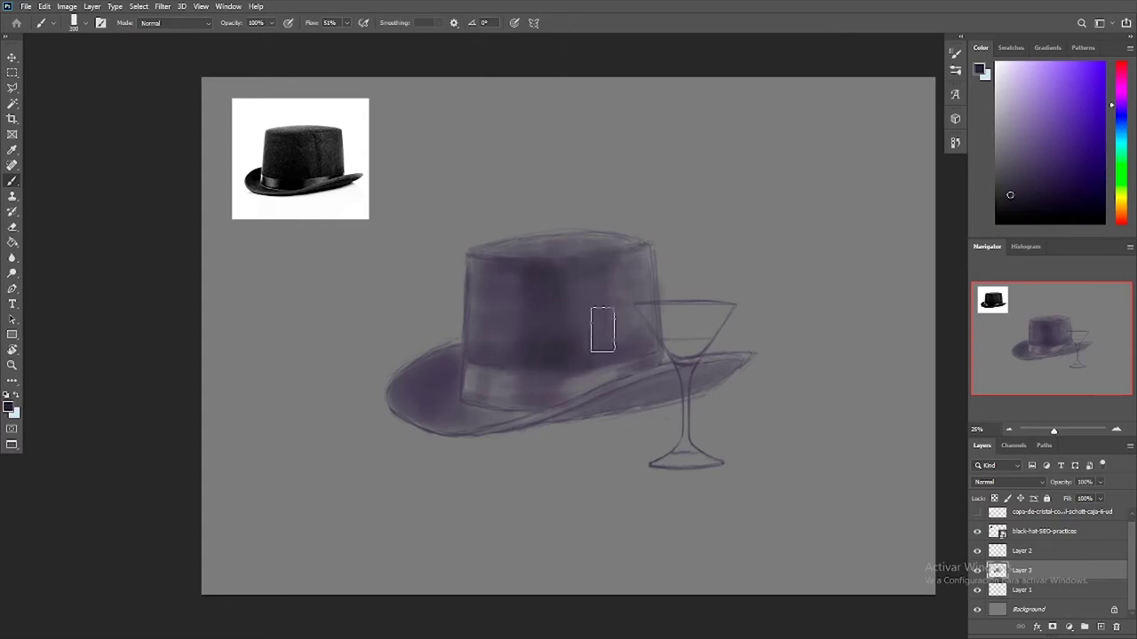
drag(602, 329, 639, 333)
mouse_move(499, 329)
mouse_down()
mouse_move(513, 325)
mouse_move(513, 298)
mouse_up()
drag(548, 397, 576, 388)
Shade the left part of the hat's band with dark purple folds using a smaller brush.
key(ctrl+plus)
key([)
key([)
key([)
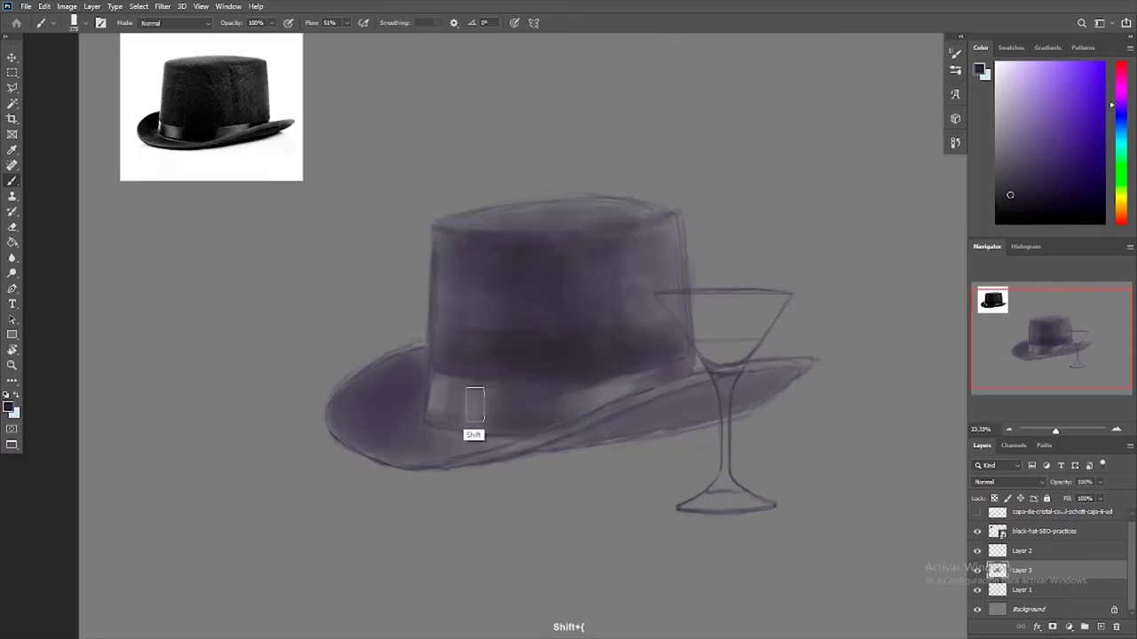
key([)
key([)
key([)
mouse_move(461, 384)
mouse_down()
mouse_move(451, 419)
mouse_move(494, 432)
mouse_up()
Darken the left inside of the brim and the underside of its right wing, adjusting the brush size.
key([)
key([)
key([)
key([)
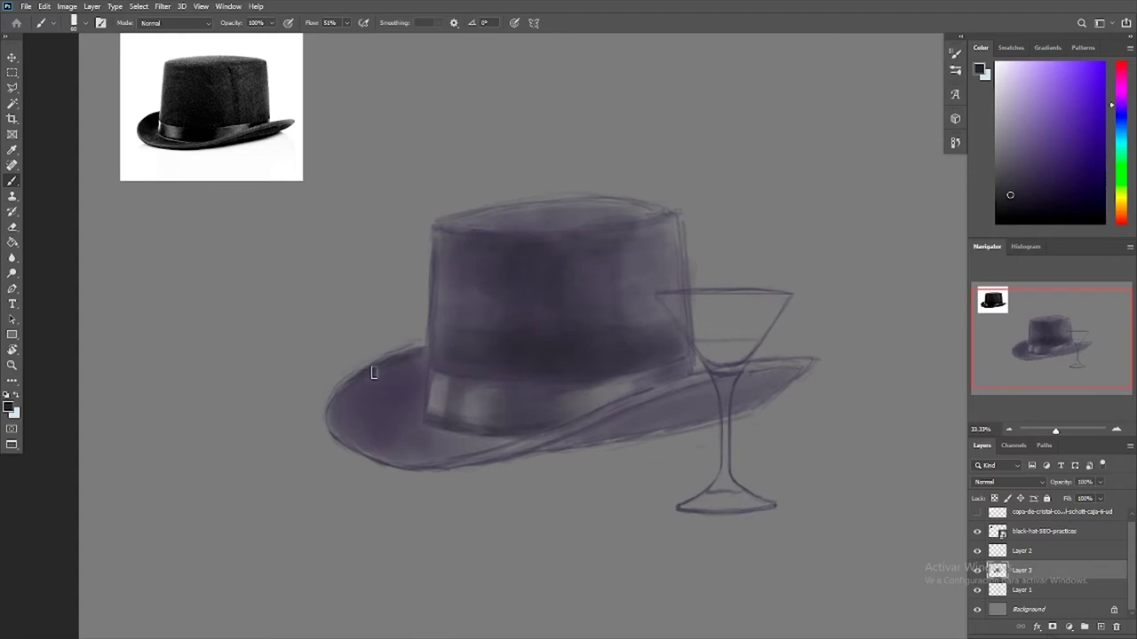
key(shift+bracketright)
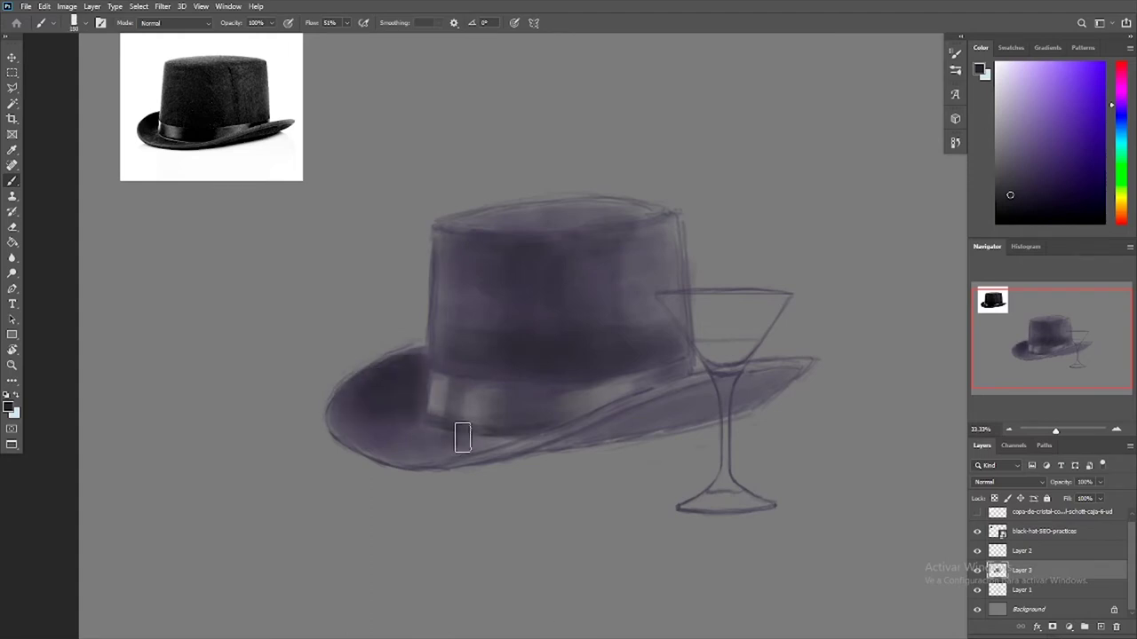
key(shift+bracketleft)
mouse_move(660, 425)
mouse_down()
mouse_move(698, 393)
mouse_move(774, 380)
mouse_move(657, 427)
mouse_move(794, 364)
mouse_move(642, 426)
mouse_move(689, 404)
mouse_up()
Darken the crown's top surface, and clean up the brim's outline with a fine brush on Layer 1.
key(shift+bracketright)
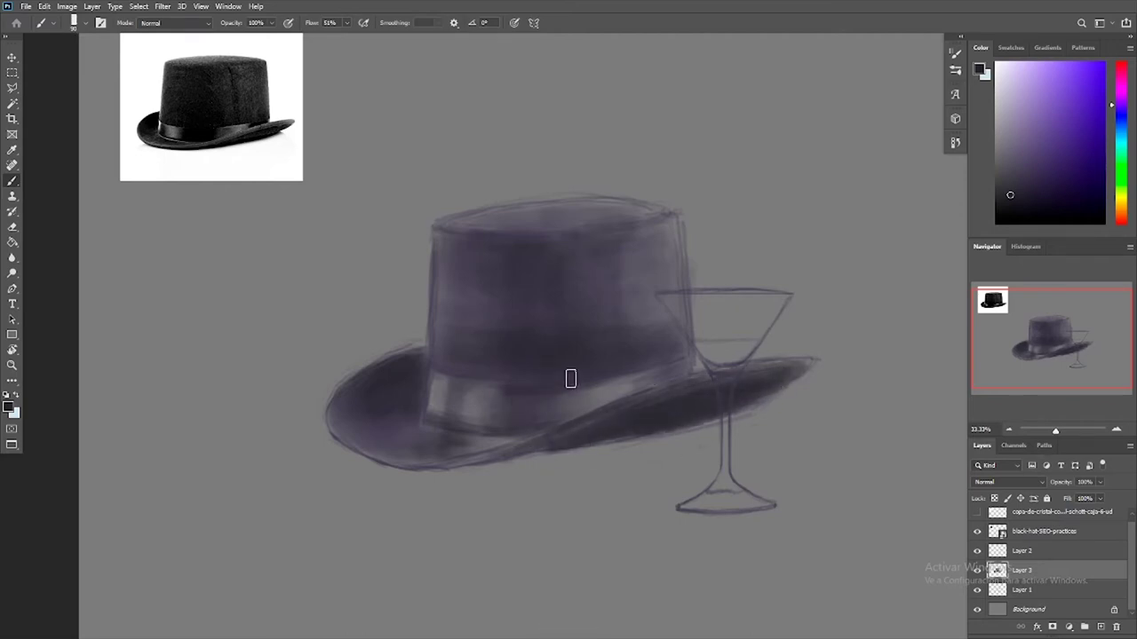
mouse_move(489, 220)
mouse_down()
mouse_move(515, 210)
mouse_move(519, 229)
mouse_up()
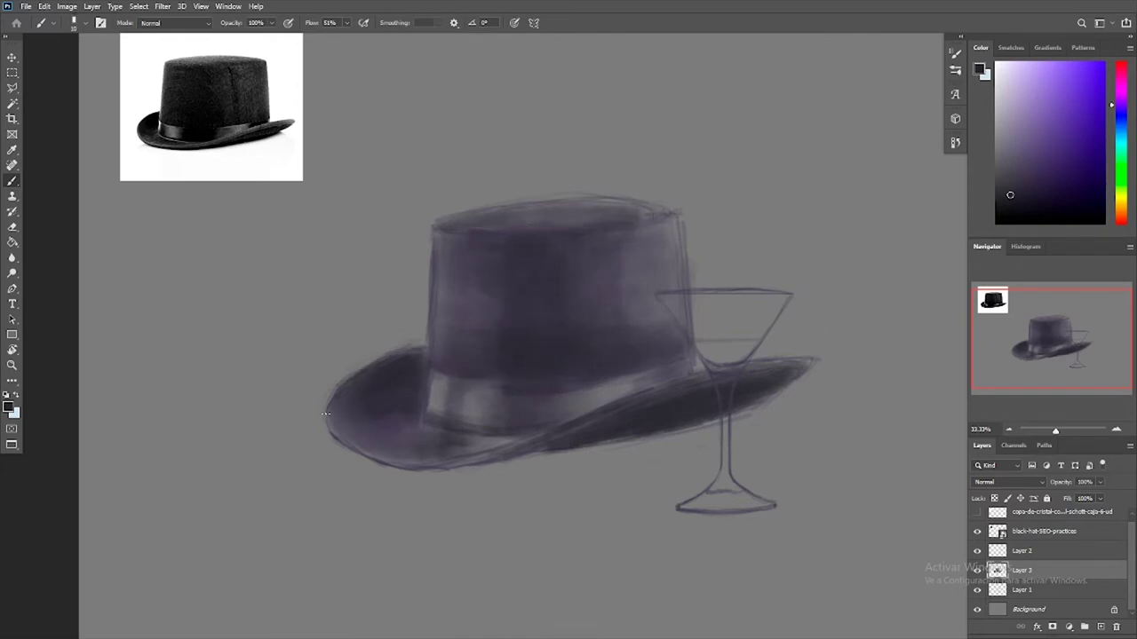
click(1028, 591)
click(1023, 573)
key(alt+bracketleft)
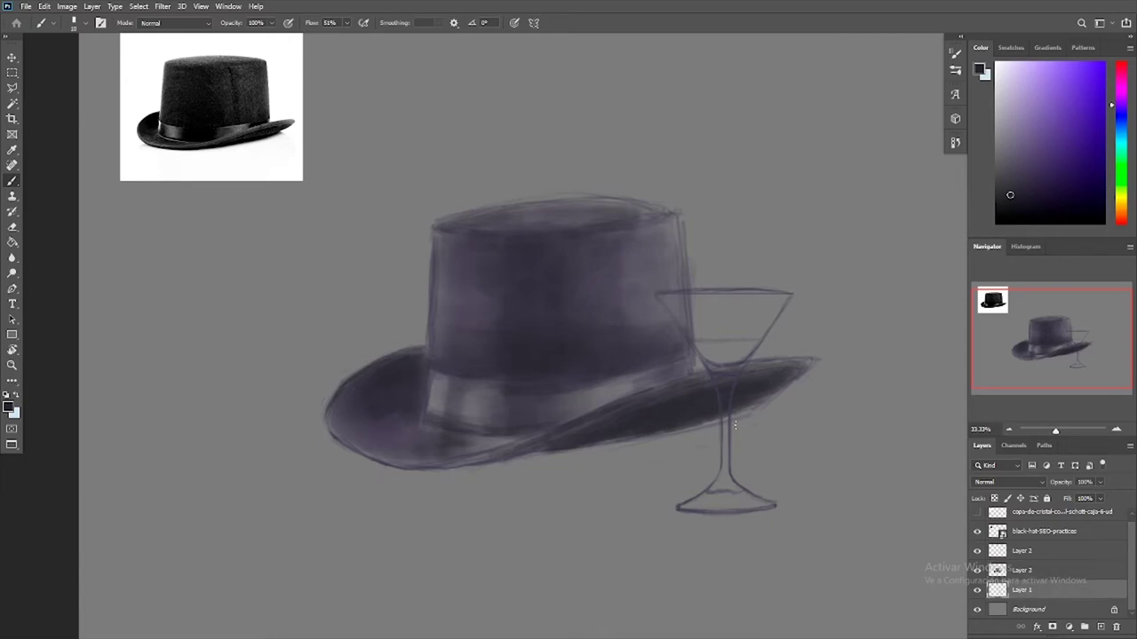
key(alt+bracketright)
key(ctrl)
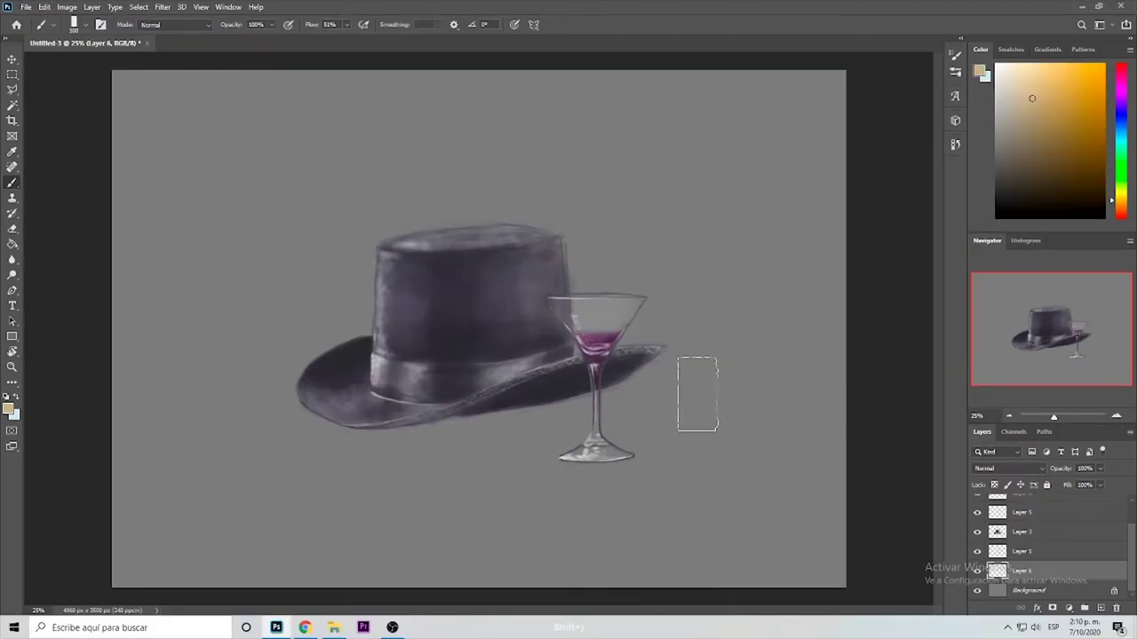
Block in a sandy ochre tabletop behind and below the hat and glass on Layer 6, undoing the last stroke.
mouse_move(690, 394)
mouse_down()
mouse_move(329, 381)
mouse_move(460, 371)
mouse_move(373, 405)
mouse_move(494, 453)
mouse_move(729, 406)
mouse_move(713, 329)
mouse_move(808, 398)
mouse_move(330, 323)
mouse_move(595, 335)
mouse_move(555, 369)
mouse_move(502, 560)
mouse_up()
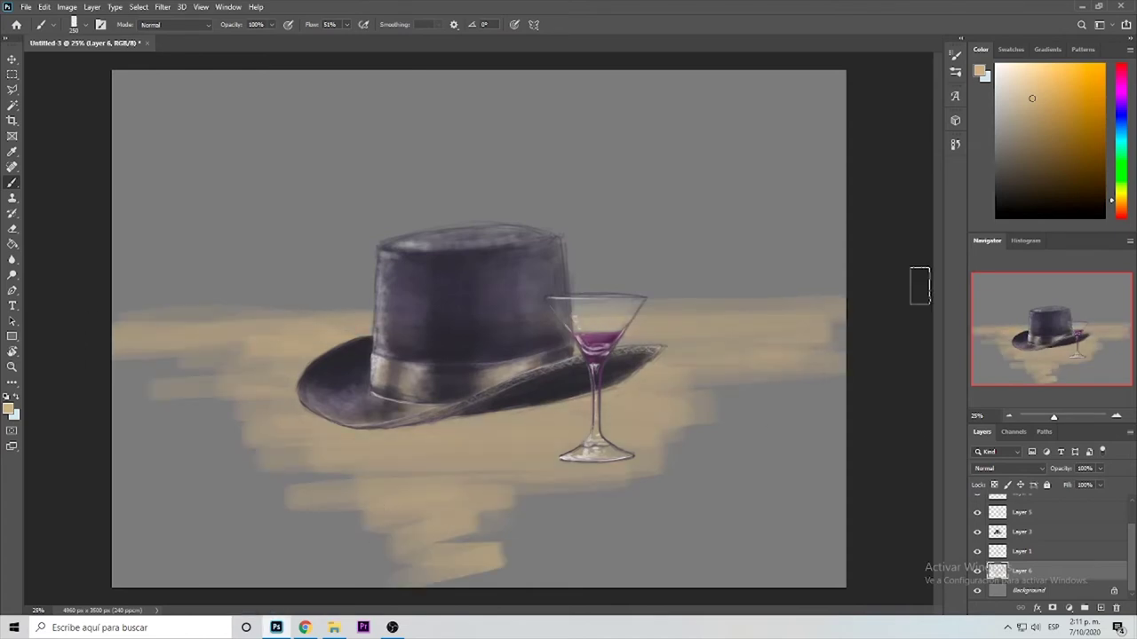
mouse_move(558, 409)
mouse_down()
mouse_move(457, 447)
mouse_move(659, 436)
mouse_move(663, 397)
mouse_move(604, 483)
mouse_up()
key(ctrl+z)
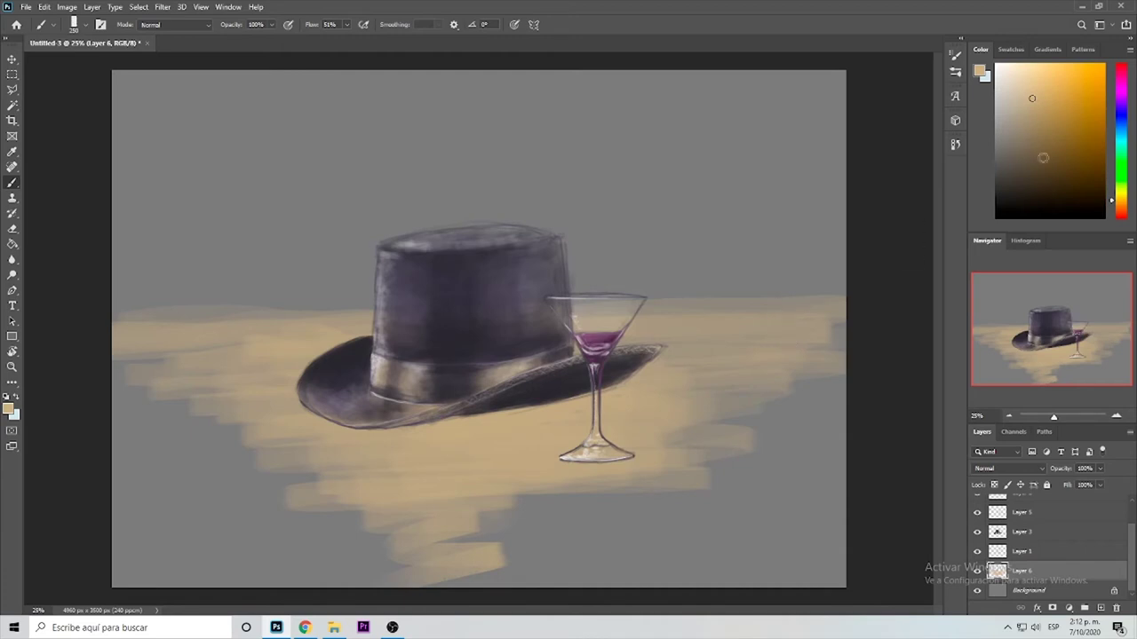
Choose a darker brown and paint the cast shadow on the tabletop behind and to the right of the glass.
click(1031, 149)
mouse_move(629, 441)
mouse_down()
mouse_move(651, 362)
mouse_move(470, 423)
mouse_move(668, 325)
mouse_move(631, 375)
mouse_move(639, 385)
mouse_move(559, 436)
mouse_move(426, 424)
mouse_move(622, 375)
mouse_move(684, 331)
mouse_up()
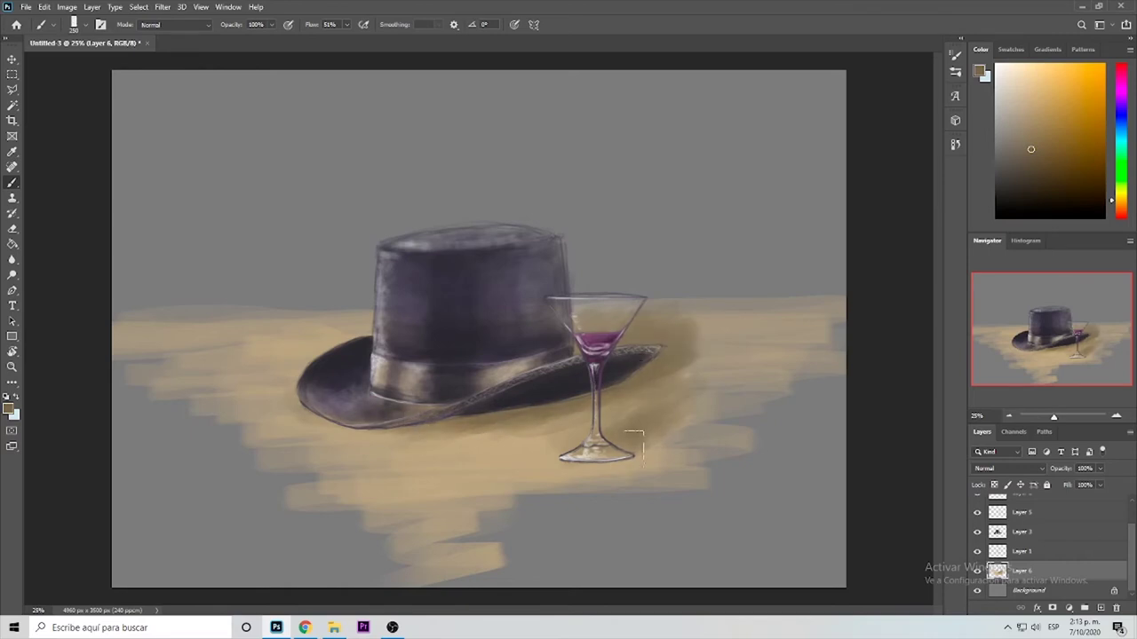
mouse_move(669, 415)
mouse_down()
mouse_move(703, 385)
mouse_move(613, 324)
mouse_move(644, 410)
mouse_move(582, 389)
mouse_up()
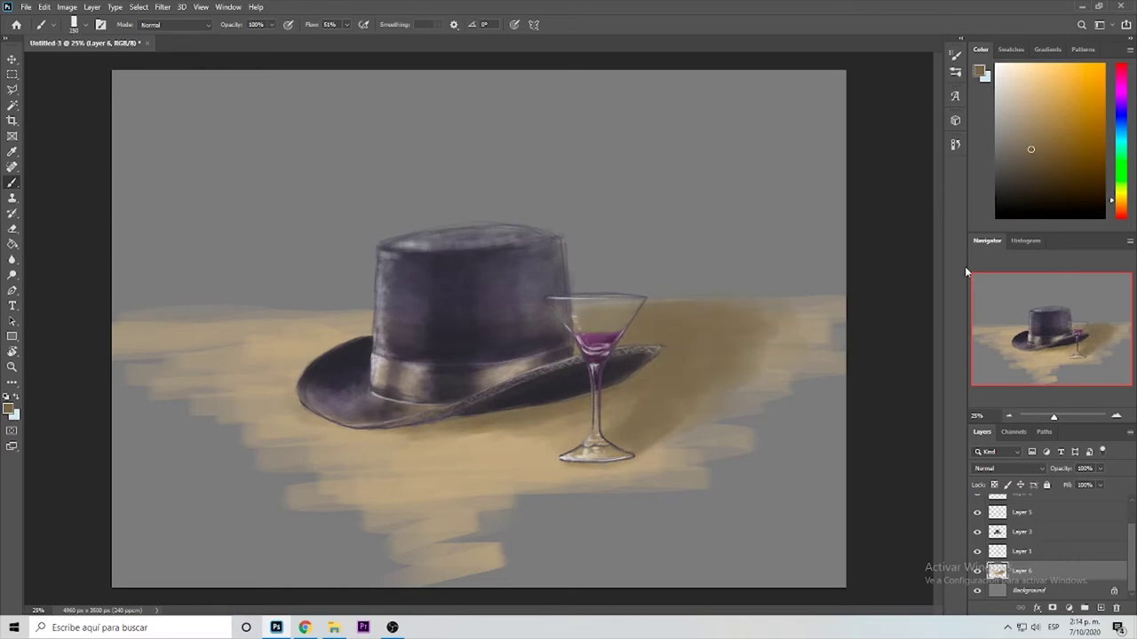
Enlarge the brush, choose a saturated orange and paint warm light on the tabletop below the brim's left side.
key(bracketright)
key(bracketright)
key(bracketright)
drag(305, 457, 355, 447)
click(1084, 85)
click(1121, 204)
click(1089, 76)
mouse_move(293, 428)
mouse_down()
mouse_move(255, 427)
mouse_move(346, 418)
mouse_up()
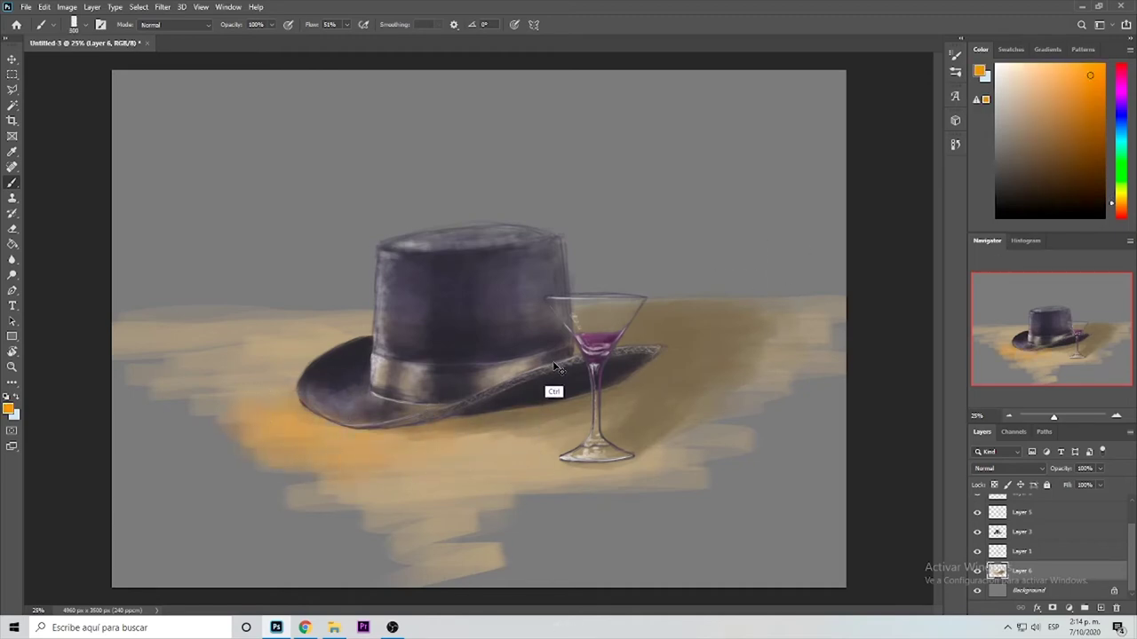
Spread the orange across the front and left of the tabletop with sampled tones, and warm the shadow beside the glass.
mouse_move(387, 462)
mouse_down()
mouse_move(246, 381)
mouse_move(267, 406)
mouse_move(495, 457)
mouse_move(386, 389)
mouse_up()
alt+click(331, 325)
drag(249, 354, 288, 385)
alt+click(213, 380)
drag(670, 391, 708, 355)
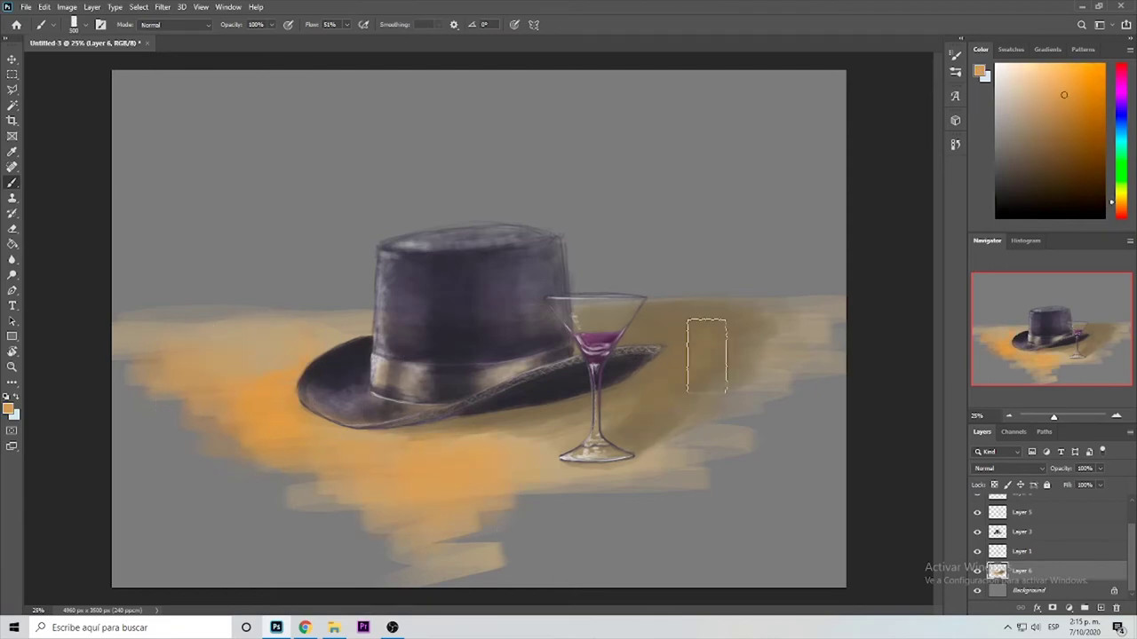
Paint a pale cream highlight on the tabletop to the lower left of the hat.
click(1031, 79)
click(1121, 195)
mouse_move(242, 438)
mouse_down()
mouse_move(386, 449)
mouse_move(213, 437)
mouse_move(226, 457)
mouse_up()
click(1006, 78)
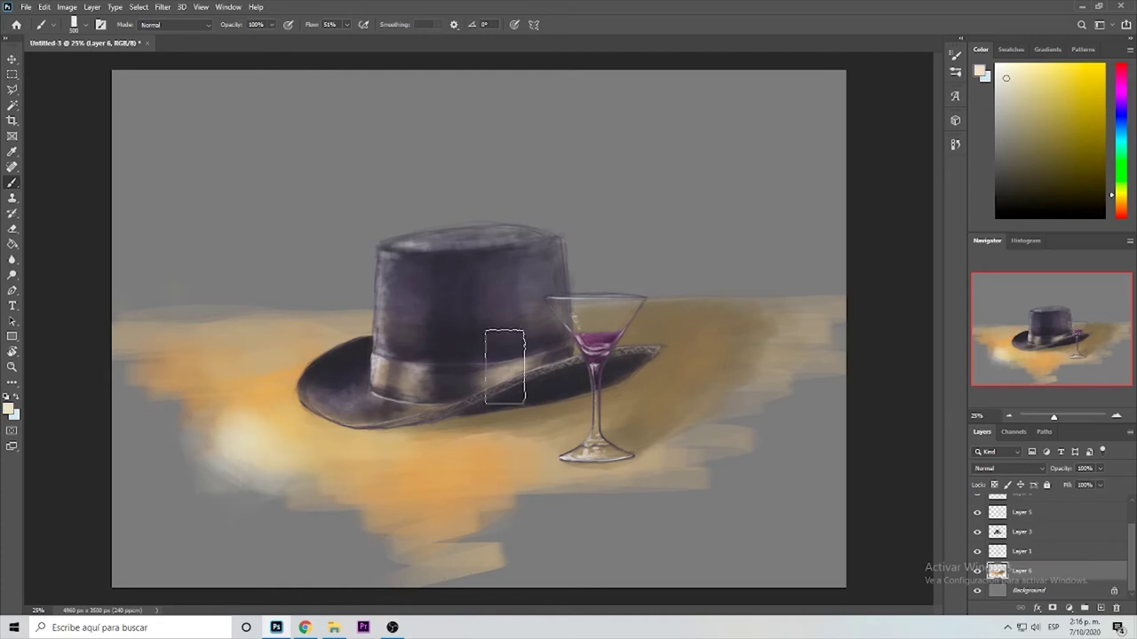
Reduce the brush and roughen the cream highlight's edges with strokes in cream and sampled orange tones.
key(bracketleft)
key(bracketleft)
key(bracketleft)
key(bracketleft)
key(bracketleft)
key(bracketleft)
key(bracketleft)
key(bracketleft)
drag(169, 433, 214, 425)
drag(268, 485, 236, 497)
alt+click(232, 407)
alt+click(197, 396)
drag(167, 433, 127, 441)
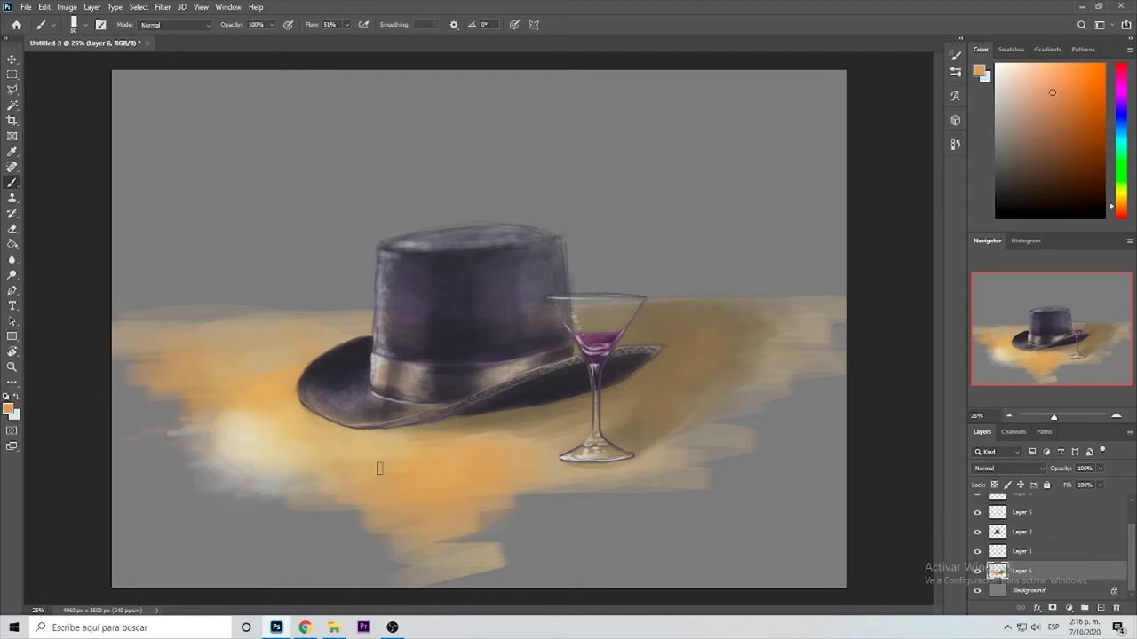
Sample the shadow brown and deepen the shadows under the brim, around the glass and behind the hat.
alt+click(692, 374)
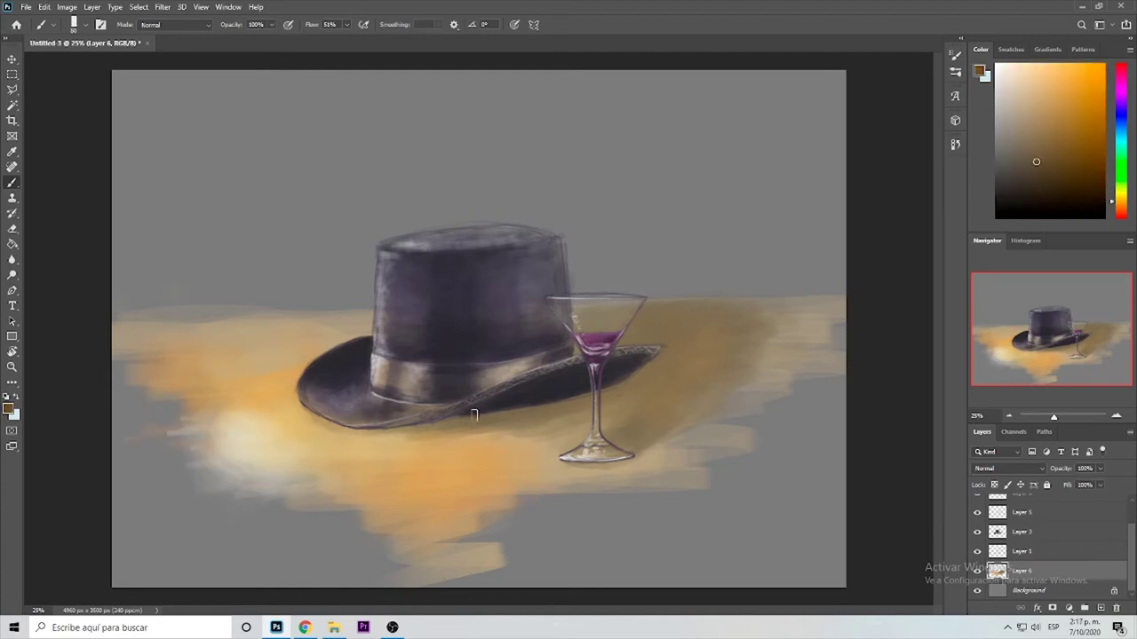
mouse_move(619, 387)
mouse_down()
mouse_move(663, 358)
mouse_move(576, 317)
mouse_up()
drag(512, 414, 652, 421)
drag(688, 315, 582, 313)
mouse_move(346, 338)
mouse_down()
mouse_move(364, 331)
mouse_move(357, 320)
mouse_move(316, 341)
mouse_up()
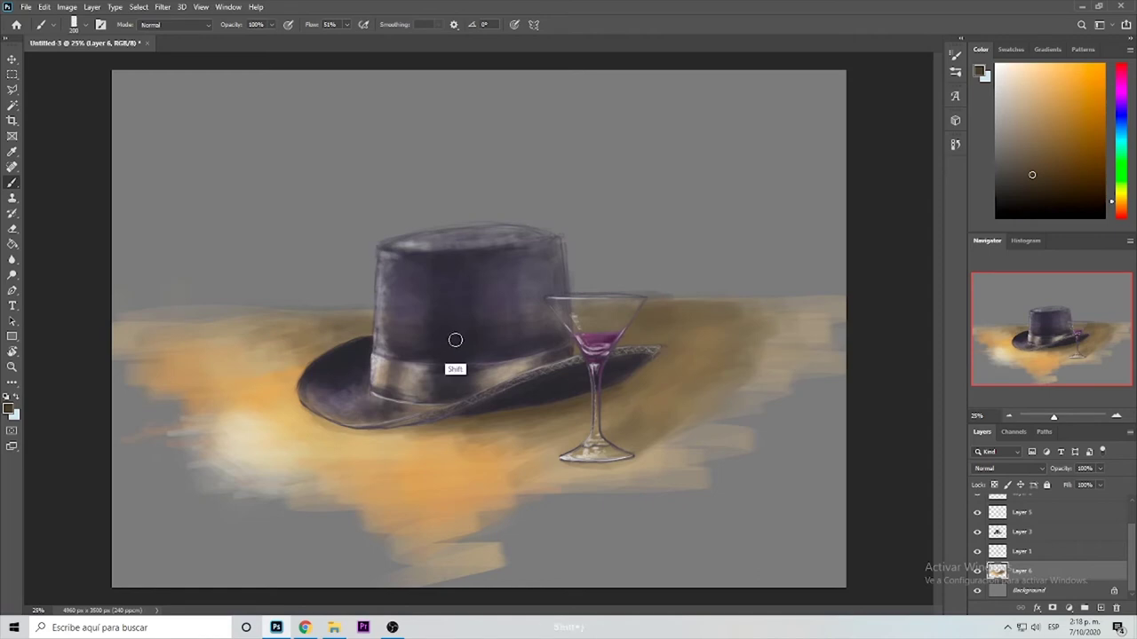
key(])
Add a new top layer and paint fine orange reflections along the hat's left edge, band and glass.
click(1083, 85)
key(ctrl+plus)
key([)
key([)
key([)
key([)
key([)
key(ctrl+shift+alt+n)
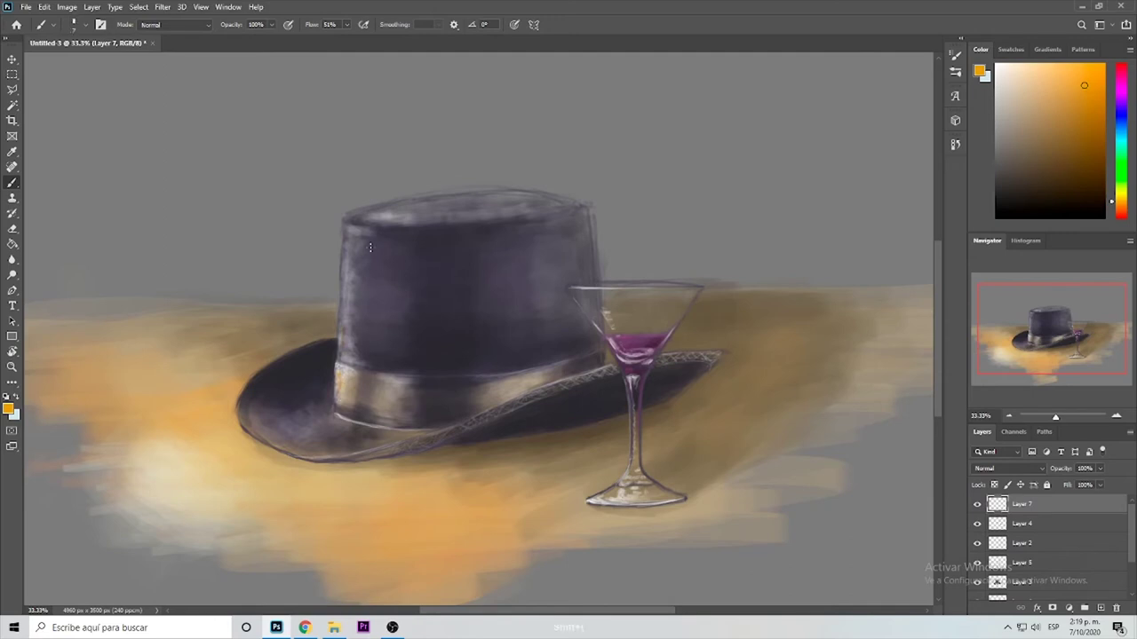
key(ctrl+minus)
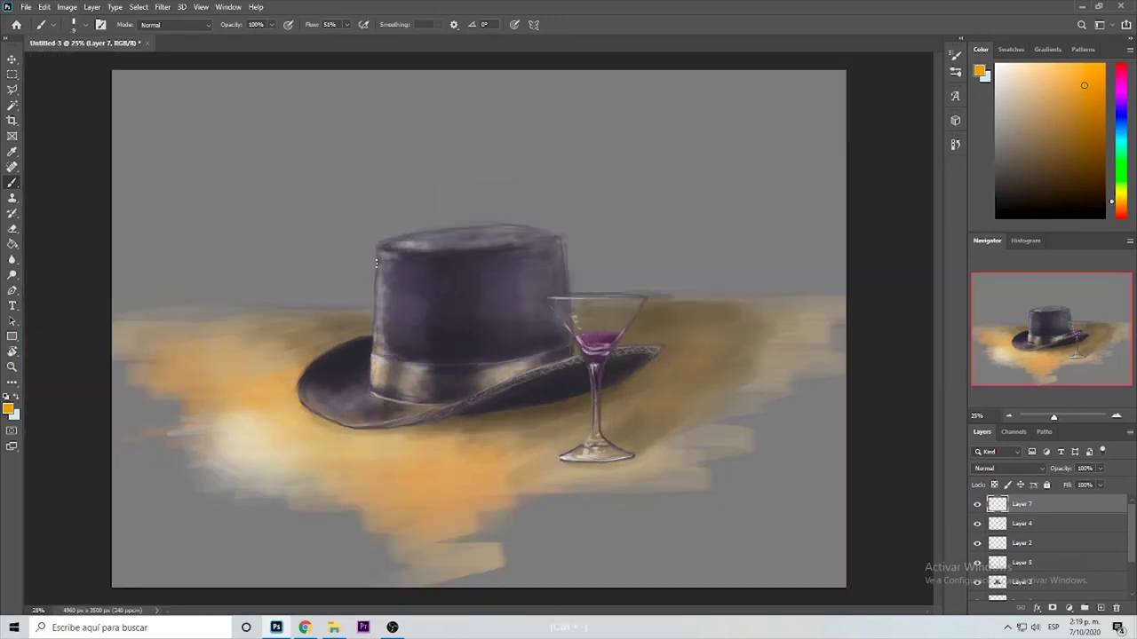
key(ctrl+plus)
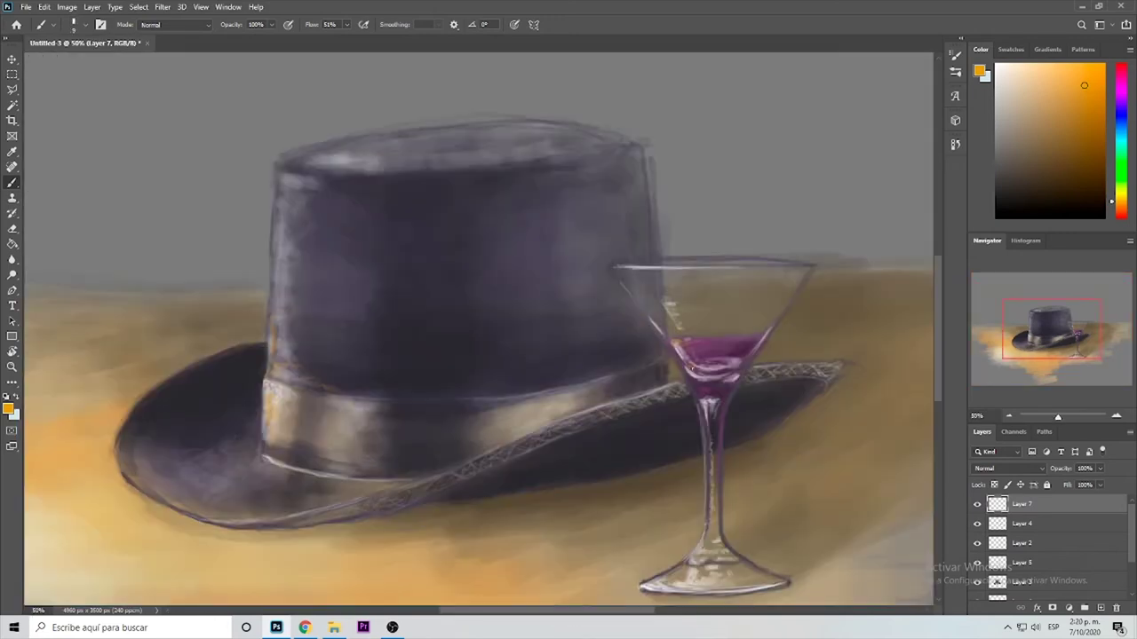
key(ctrl+minus)
key(ctrl+minus)
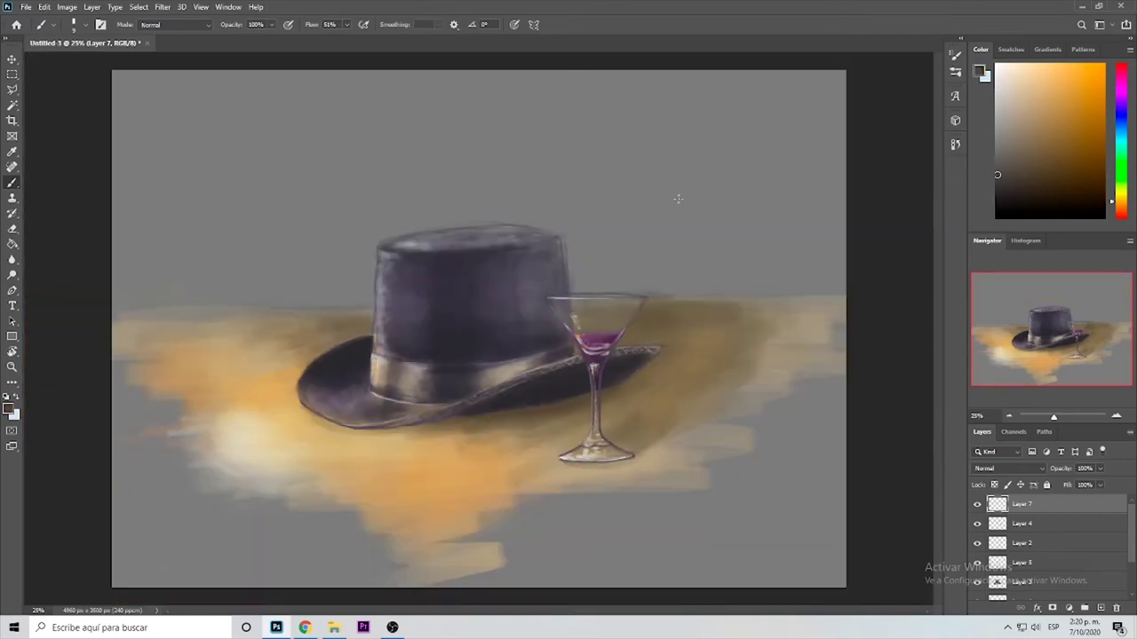
Enlarge the brush to 600 and cover the background on Layer 6 with dark grey, blending it into the tabletop edges.
key(bracketright)
key(bracketright)
key(bracketright)
key(bracketright)
key(bracketright)
key(bracketright)
key(bracketright)
key(bracketright)
key(bracketright)
key(bracketright)
key(bracketright)
key(bracketright)
key(bracketright)
key(bracketright)
key(bracketright)
key(bracketright)
key(bracketright)
key(bracketright)
key(bracketright)
key(bracketright)
scroll(1030, 559, down, 5)
click(1030, 571)
mouse_move(790, 220)
mouse_down()
mouse_move(509, 222)
mouse_move(383, 244)
mouse_move(610, 213)
mouse_move(656, 190)
mouse_move(667, 269)
mouse_move(695, 122)
mouse_move(358, 166)
mouse_move(780, 229)
mouse_move(698, 233)
mouse_move(282, 199)
mouse_move(771, 577)
mouse_move(710, 530)
mouse_move(828, 123)
mouse_move(825, 444)
mouse_move(720, 473)
mouse_move(670, 181)
mouse_move(197, 208)
mouse_move(317, 93)
mouse_move(308, 122)
mouse_move(723, 187)
mouse_move(219, 234)
mouse_move(177, 71)
mouse_move(231, 122)
mouse_move(471, 175)
mouse_move(747, 484)
mouse_move(769, 530)
mouse_move(675, 465)
mouse_move(213, 373)
mouse_move(153, 488)
mouse_move(588, 543)
mouse_move(640, 382)
mouse_move(578, 317)
mouse_move(581, 462)
mouse_up()
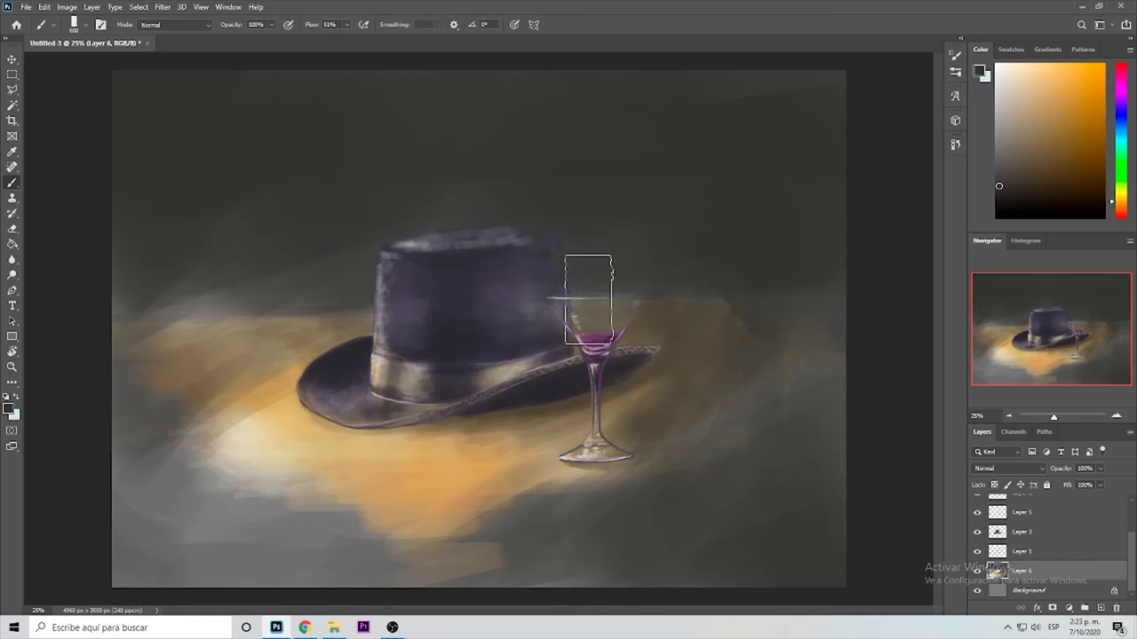
Sample tabletop tones and blend them into the lower foreground, and touch up the background beside the crown.
alt+click(518, 453)
mouse_move(517, 451)
mouse_down()
mouse_move(252, 435)
mouse_move(457, 578)
mouse_move(474, 489)
mouse_up()
alt+click(284, 457)
mouse_move(266, 518)
mouse_down()
mouse_move(552, 425)
mouse_move(197, 457)
mouse_move(406, 550)
mouse_up()
drag(597, 277, 573, 238)
Widen the tabletop highlight across the left and front with pale yellow and cream strokes, undoing the first attempt.
click(1010, 84)
key(ctrl+z)
key(ctrl+z)
mouse_move(282, 435)
mouse_down()
mouse_move(264, 399)
mouse_move(189, 457)
mouse_move(175, 421)
mouse_move(141, 470)
mouse_up()
click(1038, 80)
click(1121, 198)
click(1033, 74)
drag(293, 550, 371, 549)
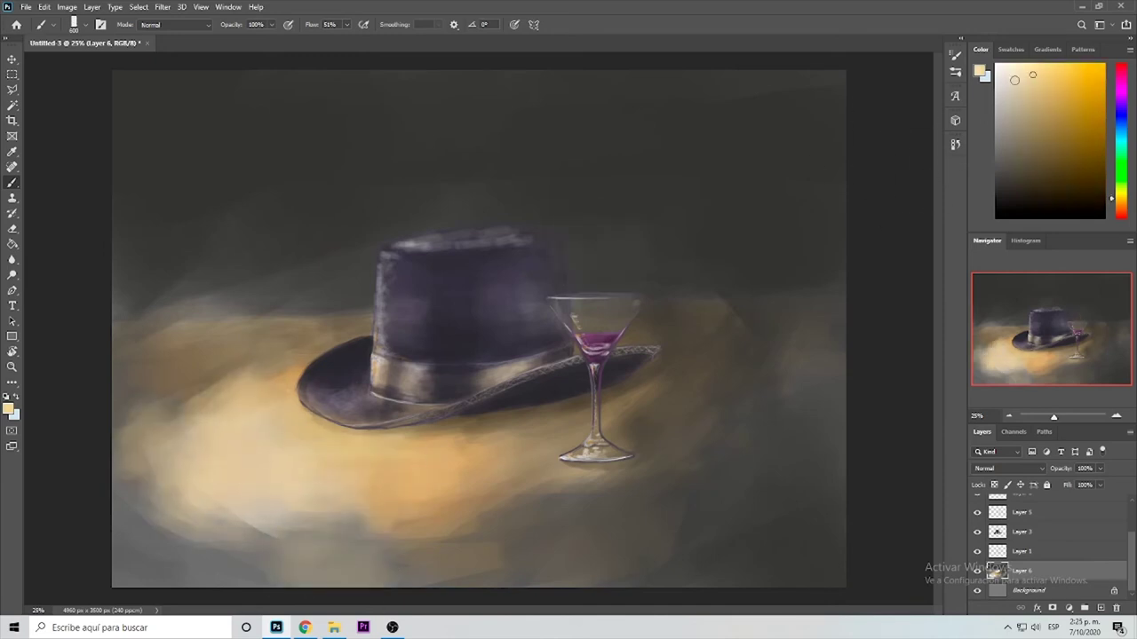
click(1011, 77)
drag(311, 464, 197, 497)
click(1033, 108)
click(1069, 97)
mouse_move(594, 250)
mouse_down()
mouse_move(499, 217)
mouse_move(330, 291)
mouse_up()
drag(451, 174, 503, 167)
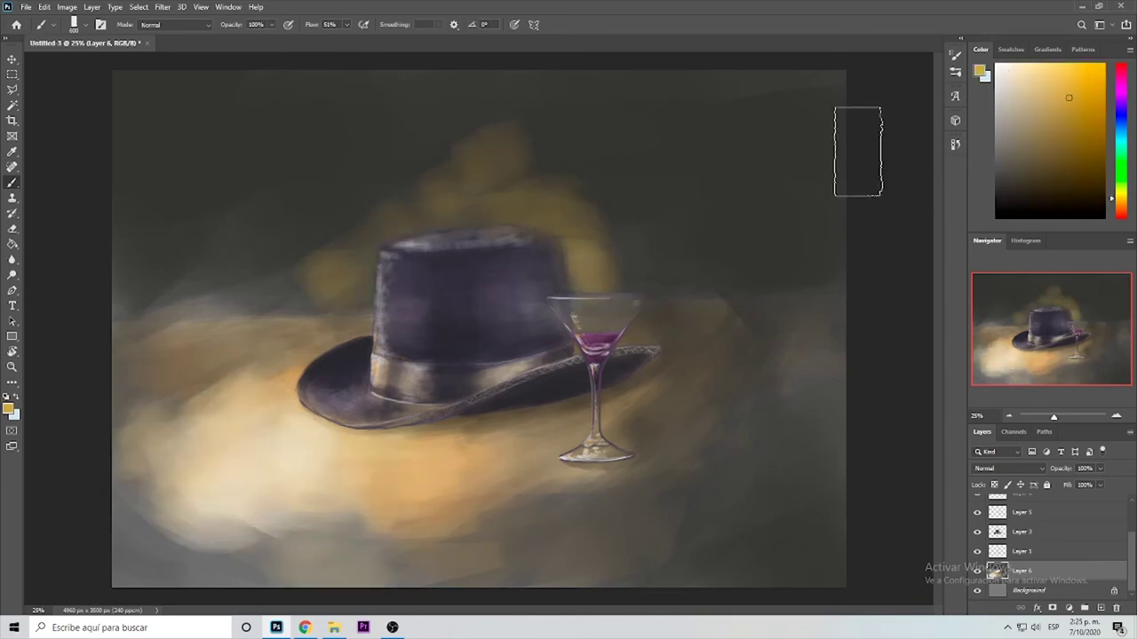
key(ctrl+z)
key(ctrl+z)
key(ctrl+z)
Paint a muted ochre glow behind the hat and up through the background, enlarging the brush to 1200.
click(1035, 115)
mouse_move(583, 255)
mouse_down()
mouse_move(565, 235)
mouse_move(341, 285)
mouse_up()
mouse_move(400, 204)
mouse_down()
mouse_move(506, 165)
mouse_move(396, 107)
mouse_up()
drag(609, 236, 541, 120)
key(bracketright)
key(bracketright)
key(bracketright)
key(bracketright)
drag(531, 215, 593, 160)
key(bracketright)
drag(612, 258, 646, 177)
mouse_move(355, 257)
mouse_down()
mouse_move(287, 344)
mouse_move(410, 162)
mouse_up()
drag(657, 160, 703, 72)
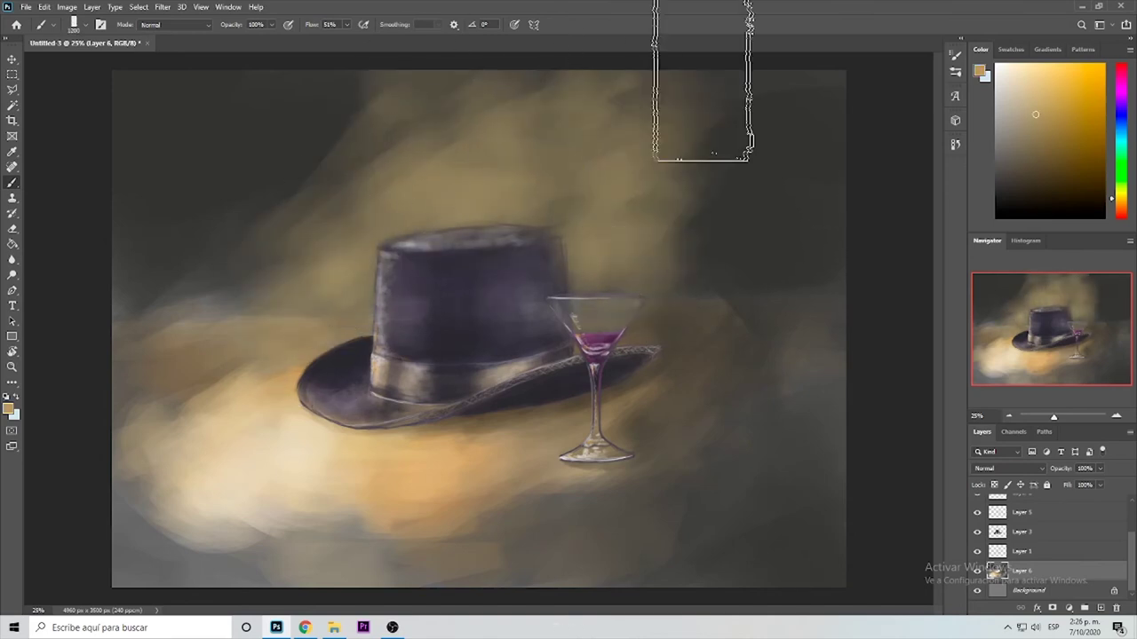
drag(320, 266, 266, 276)
Brighten the background glow with light yellow above the crown and orange strokes above the glass.
click(1033, 89)
mouse_move(460, 211)
mouse_down()
mouse_move(362, 210)
mouse_move(379, 189)
mouse_up()
click(1069, 94)
click(1121, 202)
drag(627, 204, 645, 104)
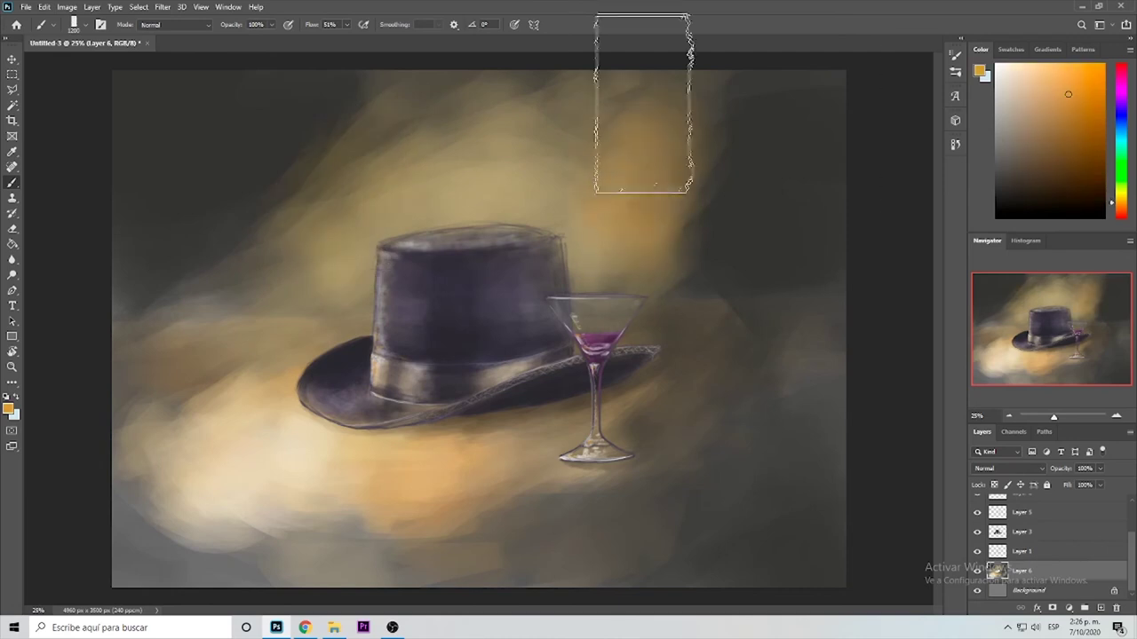
drag(462, 80, 445, 100)
Choose a dark brown and warm the dark areas on both sides of the background.
mouse_move(1018, 165)
mouse_down()
mouse_move(1036, 138)
mouse_move(1029, 172)
mouse_up()
drag(730, 162, 733, 210)
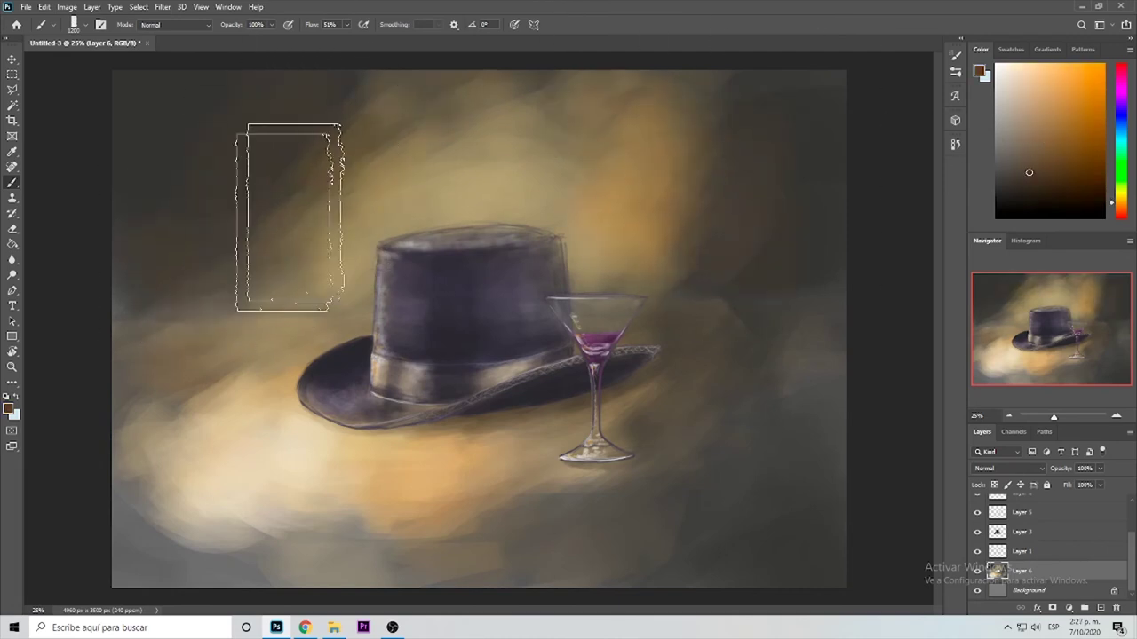
drag(218, 332, 147, 335)
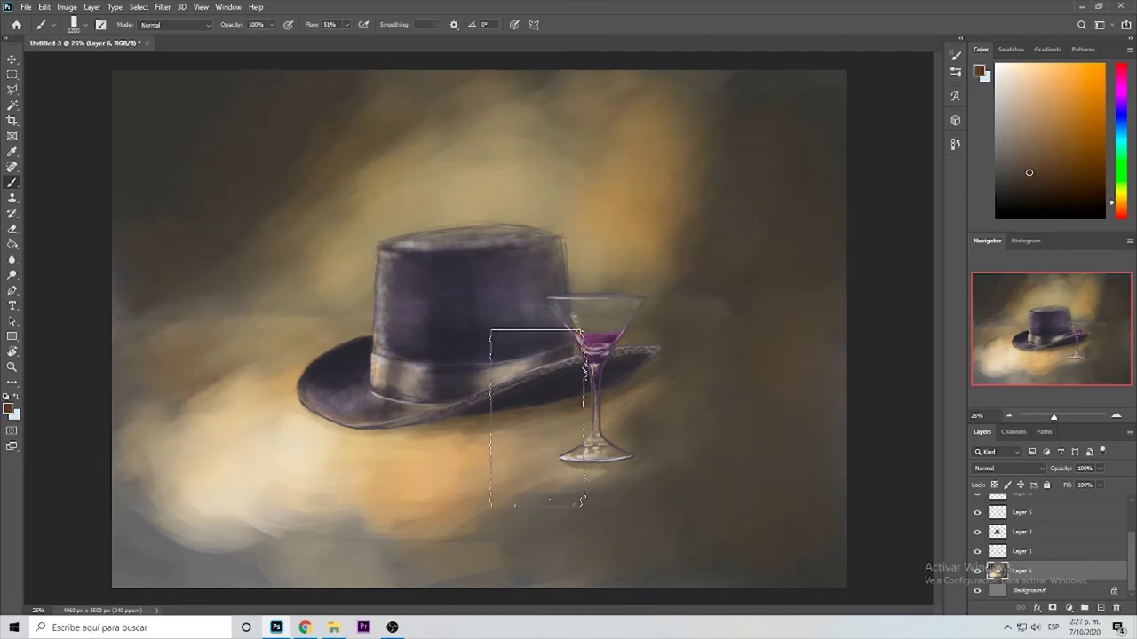
Choose a muted gray-blue, shrink the brush, and cool the lower-left foreground with soft strokes.
click(1121, 127)
click(1019, 125)
key(bracketleft)
key(bracketleft)
key(bracketleft)
key(bracketleft)
key(bracketleft)
drag(160, 536, 296, 476)
Pick a darker gray-blue, shrink the brush further, and add cool shadow strokes to the tabletop beside the glass stem.
click(1020, 149)
key(bracketleft)
key(bracketleft)
key(bracketleft)
key(bracketleft)
key(bracketleft)
key(bracketleft)
key(bracketleft)
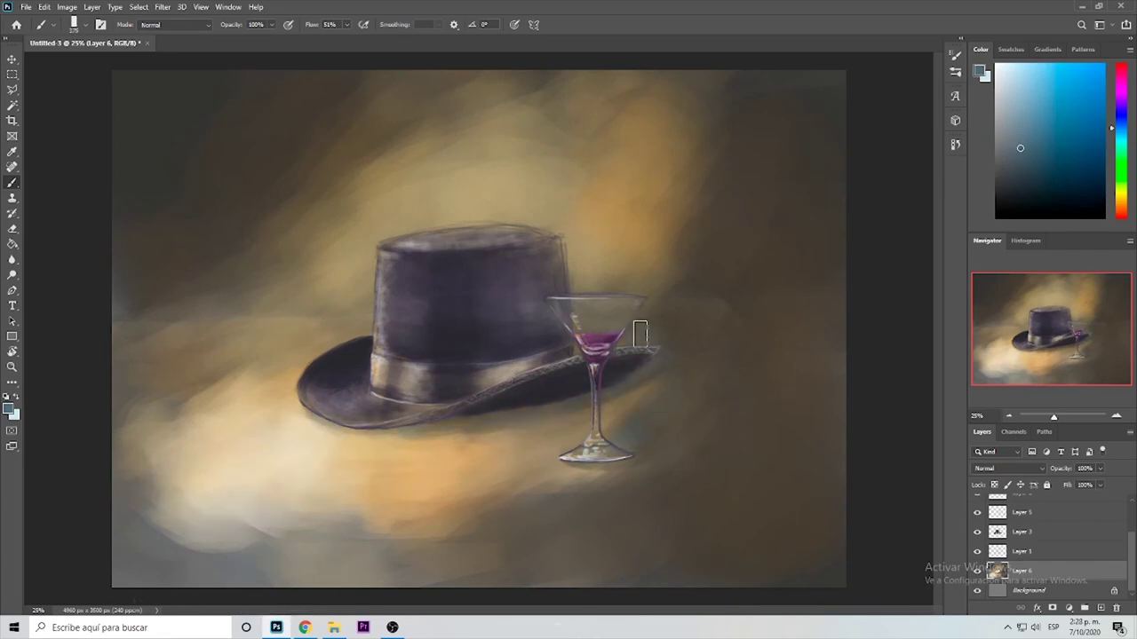
Enlarge the brush to 300 and brush muted blue into the dark background on both sides of the hat and glass.
key(bracketright)
key(bracketright)
key(bracketright)
key(bracketright)
key(bracketright)
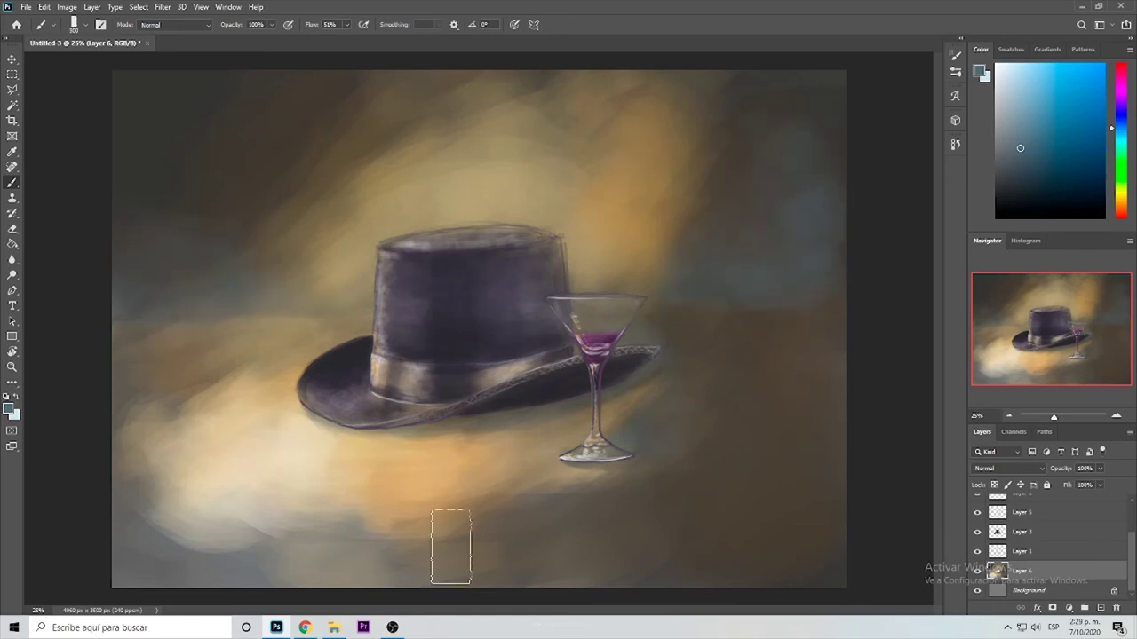
alt+click(711, 327)
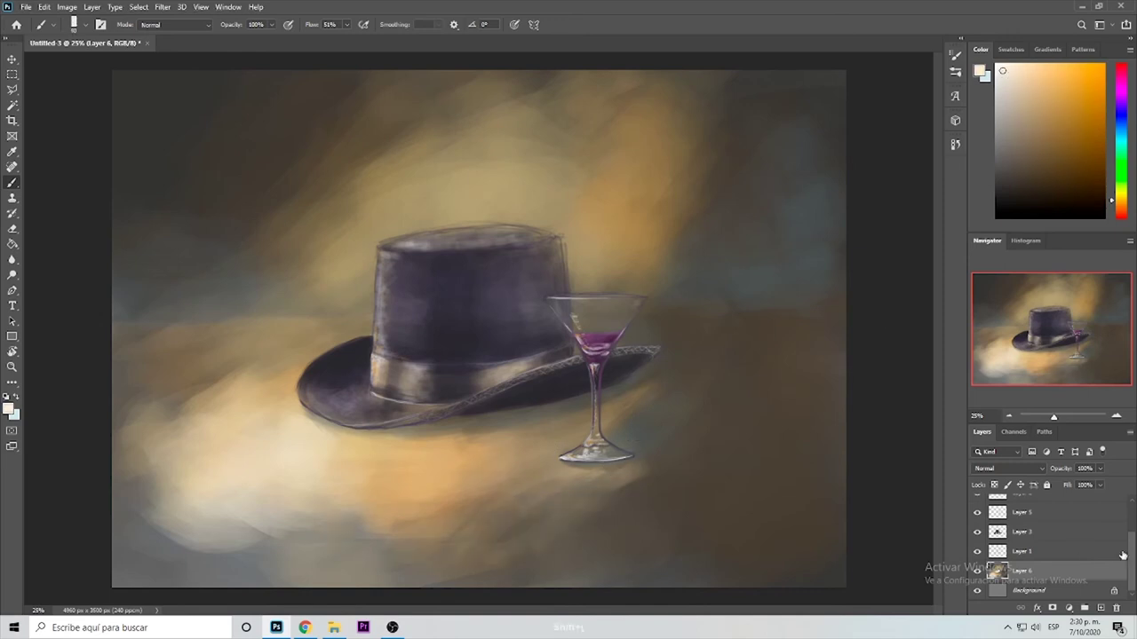
Add fine white highlights to the left edge of the hatband on Layer 7.
scroll(1122, 555, up, 3)
key(ctrl+plus)
key(ctrl+plus)
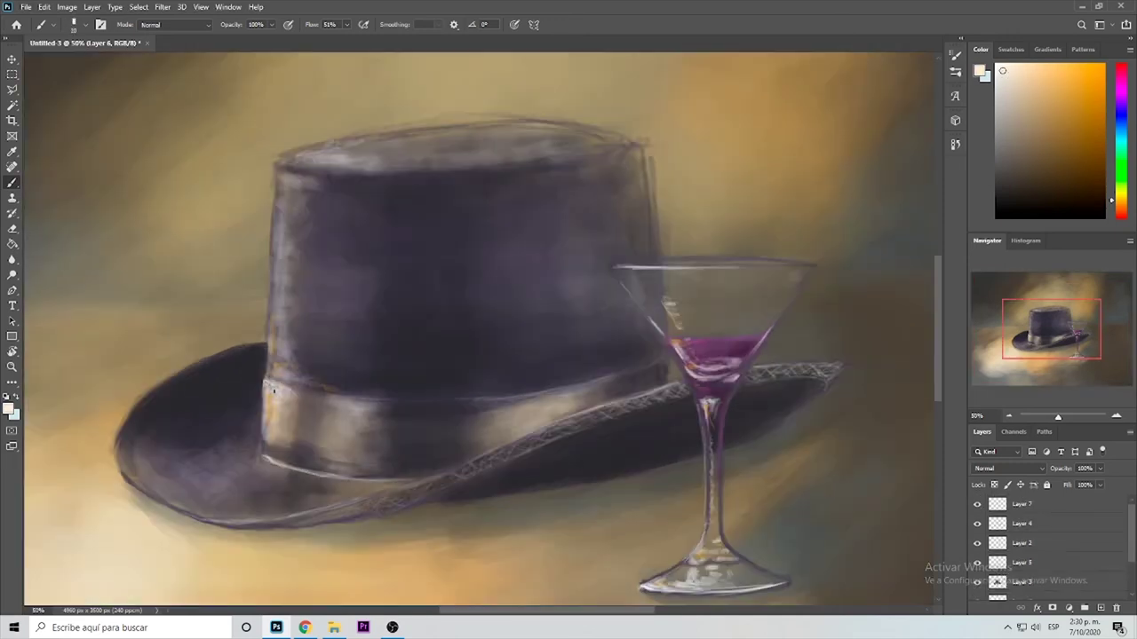
click(1039, 503)
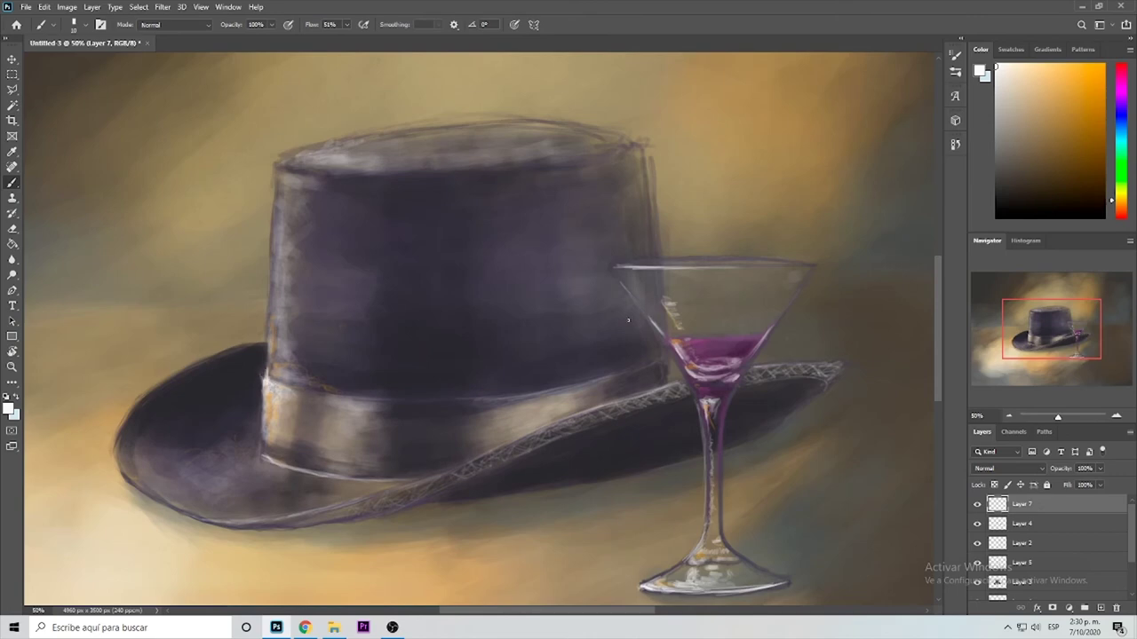
key(ctrl+plus)
key(ctrl+minus)
key(ctrl+minus)
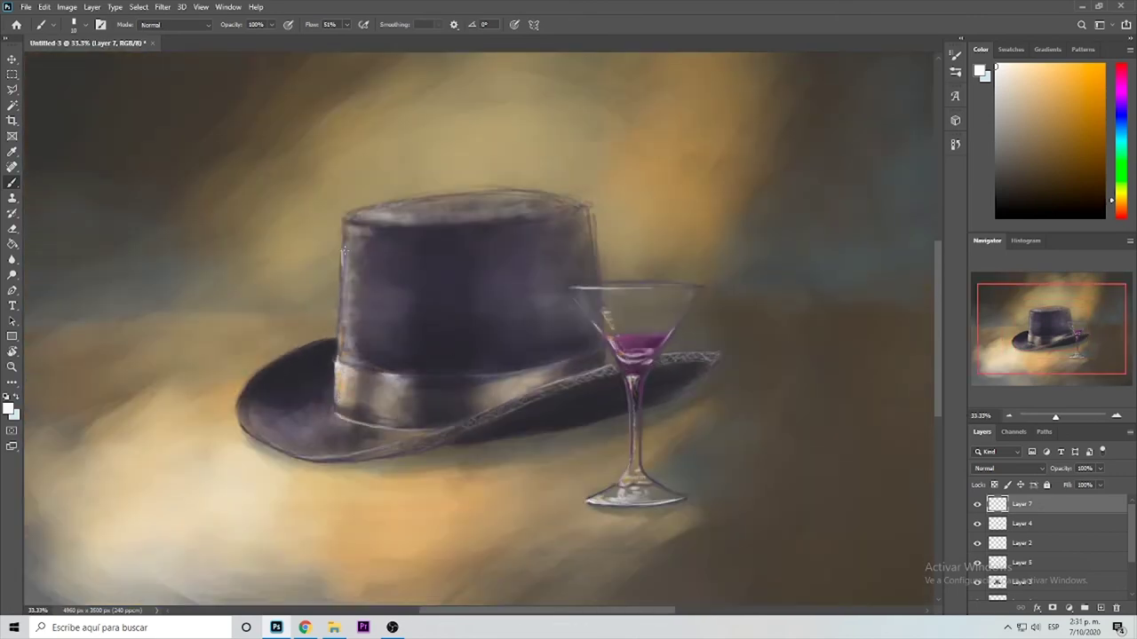
Paint a white star-shaped sparkle on the left end of the martini glass rim and brighten the nearby glass highlights.
key(ctrl+plus)
key(ctrl+plus)
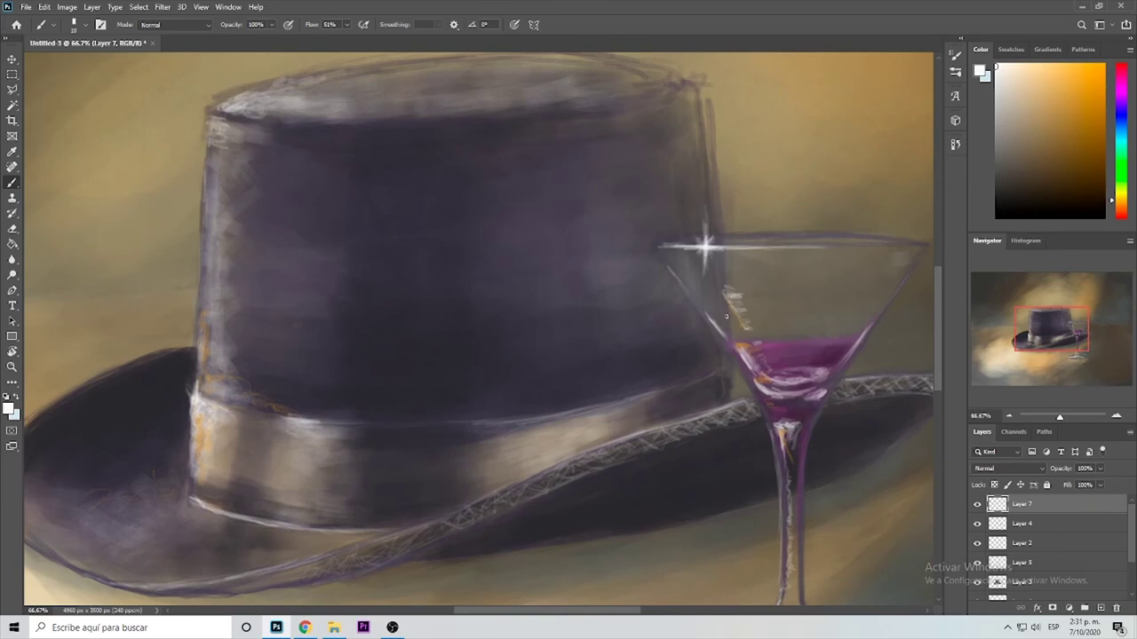
key(ctrl+minus)
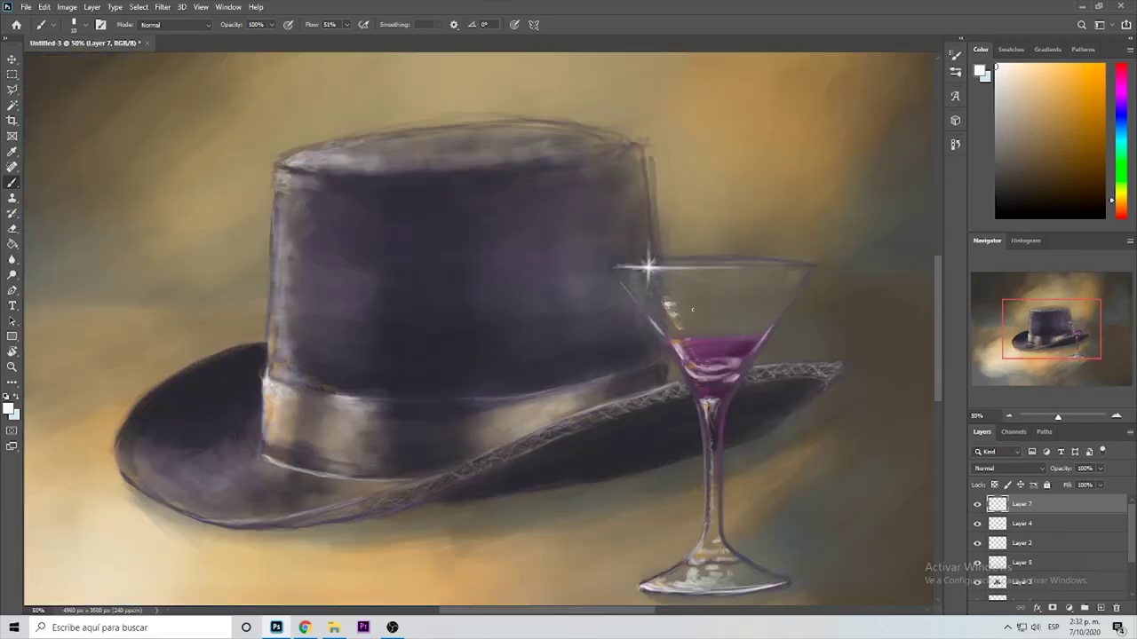
key(ctrl+plus)
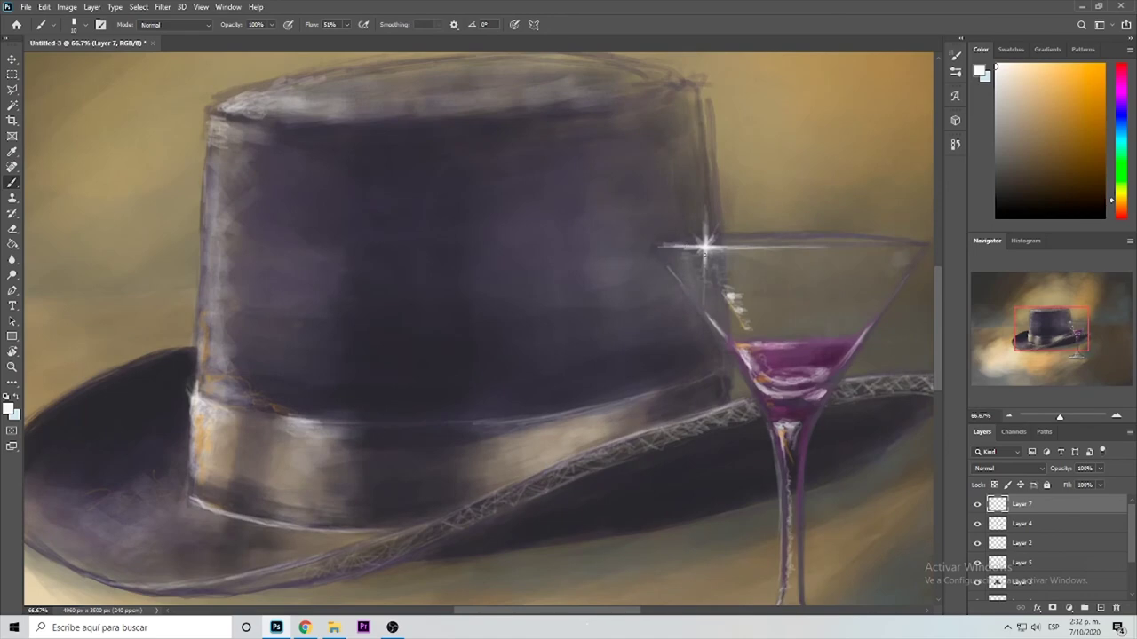
key(ctrl+minus)
key(ctrl+minus)
key(ctrl+minus)
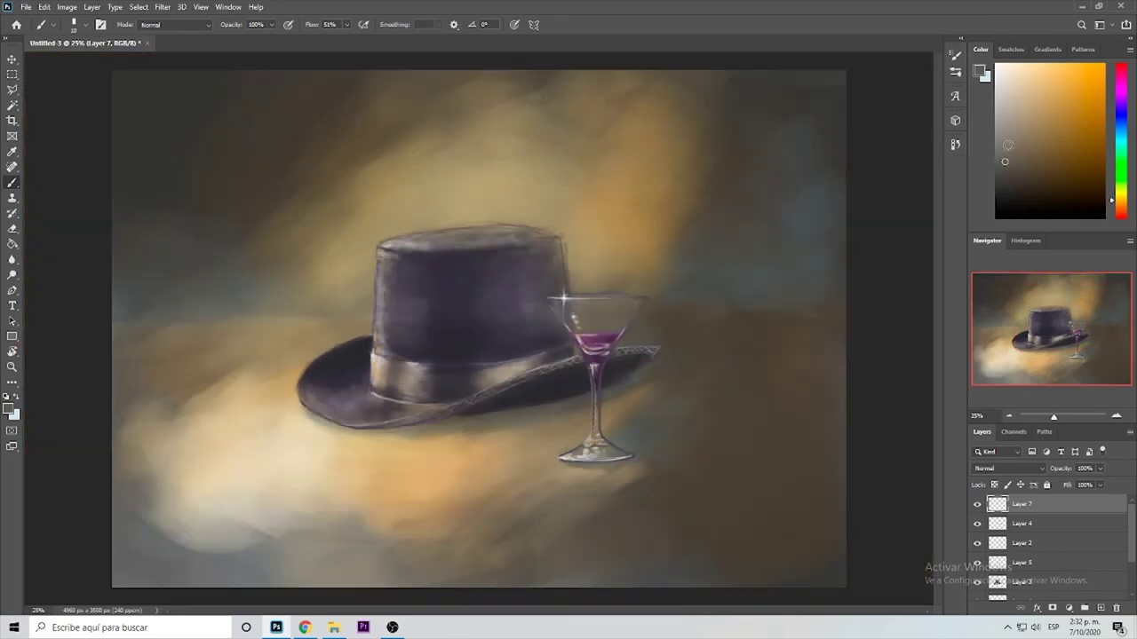
Deepen the background right of the glass on Layer 6 with a dark gray-blue and a much larger brush.
key(bracketright)
key(bracketright)
key(bracketright)
key(bracketright)
key(bracketright)
key(bracketright)
key(bracketright)
key(bracketright)
key(bracketright)
key(bracketright)
key(bracketright)
key(bracketright)
key(bracketright)
key(bracketright)
key(bracketright)
key(bracketright)
key(bracketright)
scroll(1021, 568, down, 3)
click(1021, 571)
click(1121, 102)
click(1008, 178)
mouse_move(766, 306)
mouse_down()
mouse_move(735, 292)
mouse_move(751, 290)
mouse_move(774, 333)
mouse_up()
alt+click(810, 350)
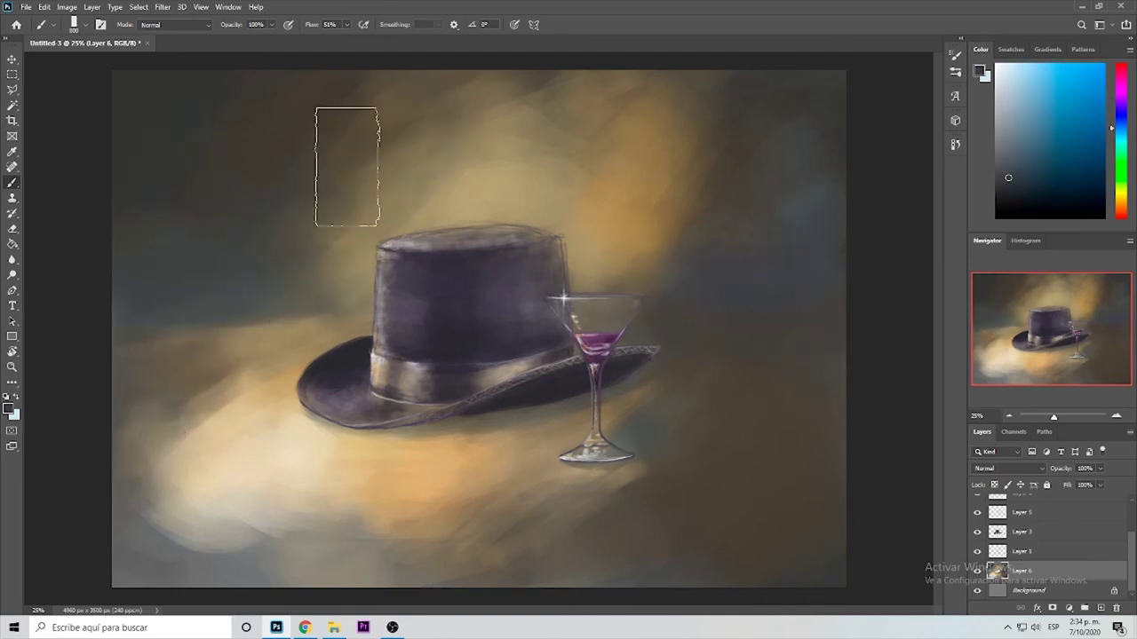
Darken the background left of the hat, and soften the glow and tabletop light with a sampled muted yellow.
drag(182, 311, 94, 425)
mouse_move(264, 269)
mouse_down()
mouse_move(228, 293)
mouse_move(193, 236)
mouse_move(332, 244)
mouse_up()
alt+click(582, 238)
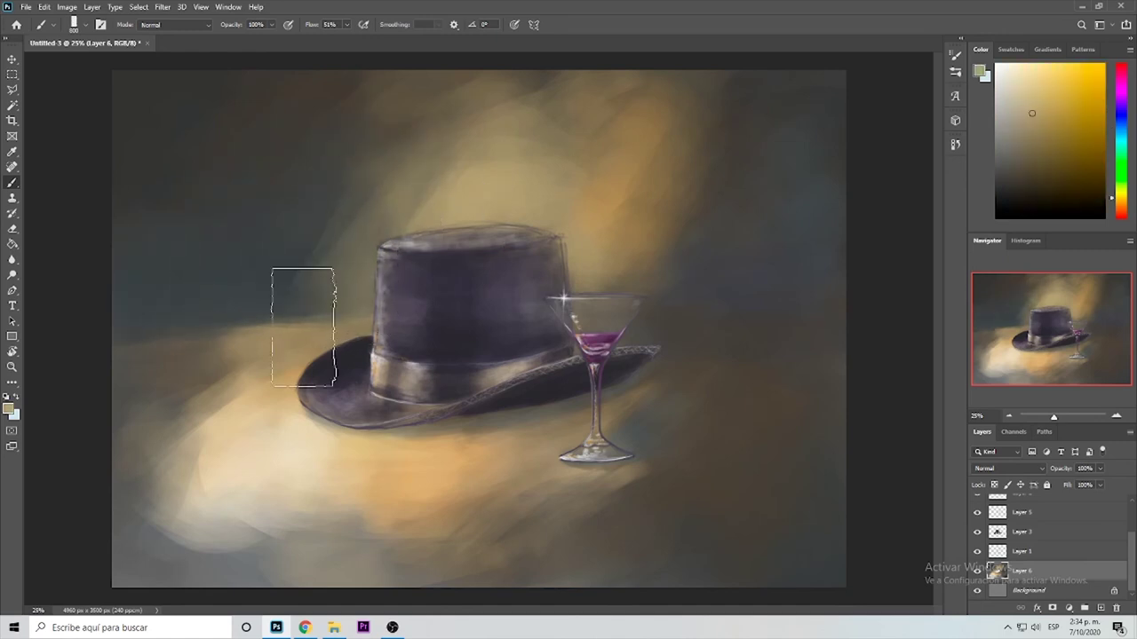
mouse_move(404, 204)
mouse_down()
mouse_move(375, 482)
mouse_move(147, 525)
mouse_move(609, 418)
mouse_move(725, 365)
mouse_up()
alt+click(228, 287)
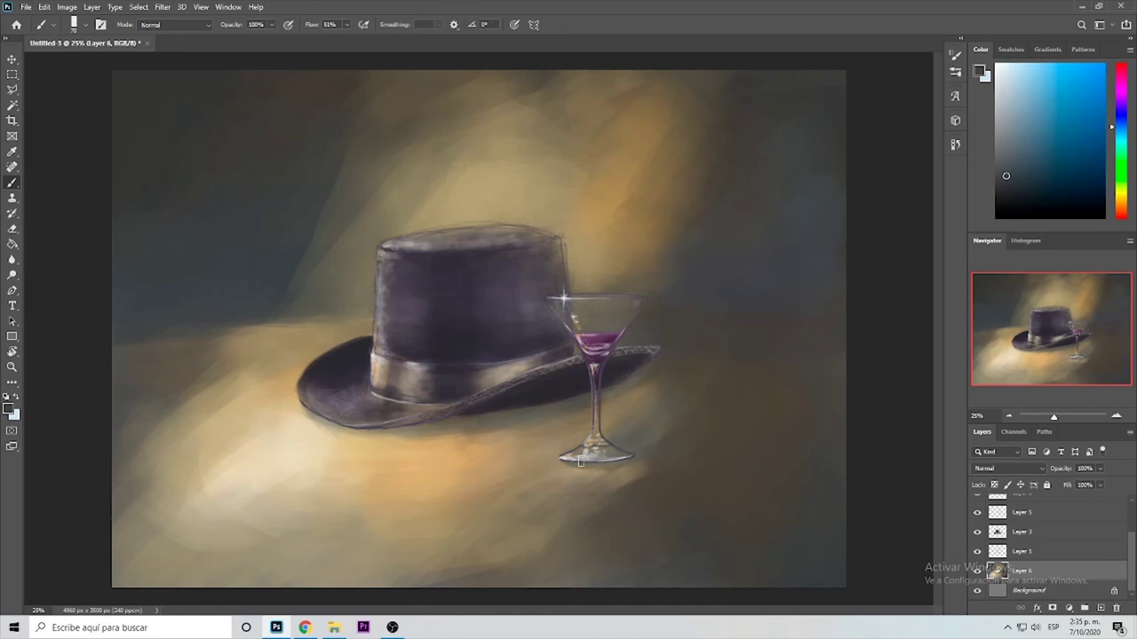
Crop the canvas on all sides to a wide 4558 × 2272 px format around the hat and glass.
click(12, 123)
drag(112, 71, 122, 113)
drag(122, 545, 111, 523)
drag(847, 135, 822, 144)
drag(821, 324, 818, 324)
drag(478, 143, 478, 151)
drag(487, 507, 500, 498)
click(13, 74)
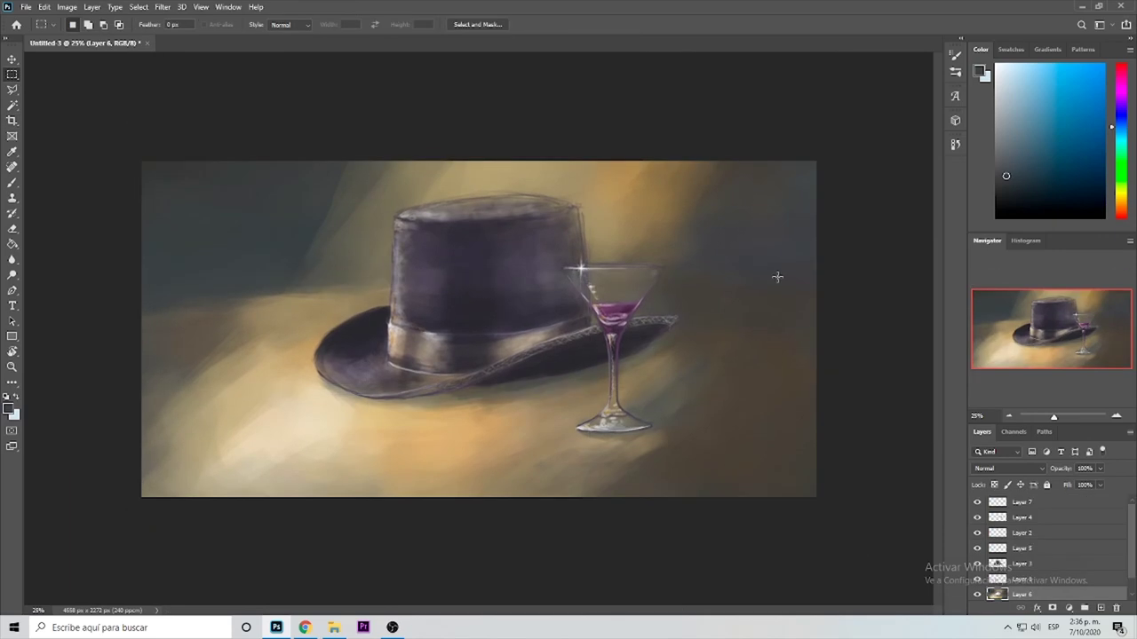
Sample a light cream from the tabletop and handwrite the artist's signature on a new layer in the lower-right corner.
key(ctrl+plus)
click(13, 183)
alt+click(240, 444)
key(ctrl+plus)
drag(869, 583, 619, 502)
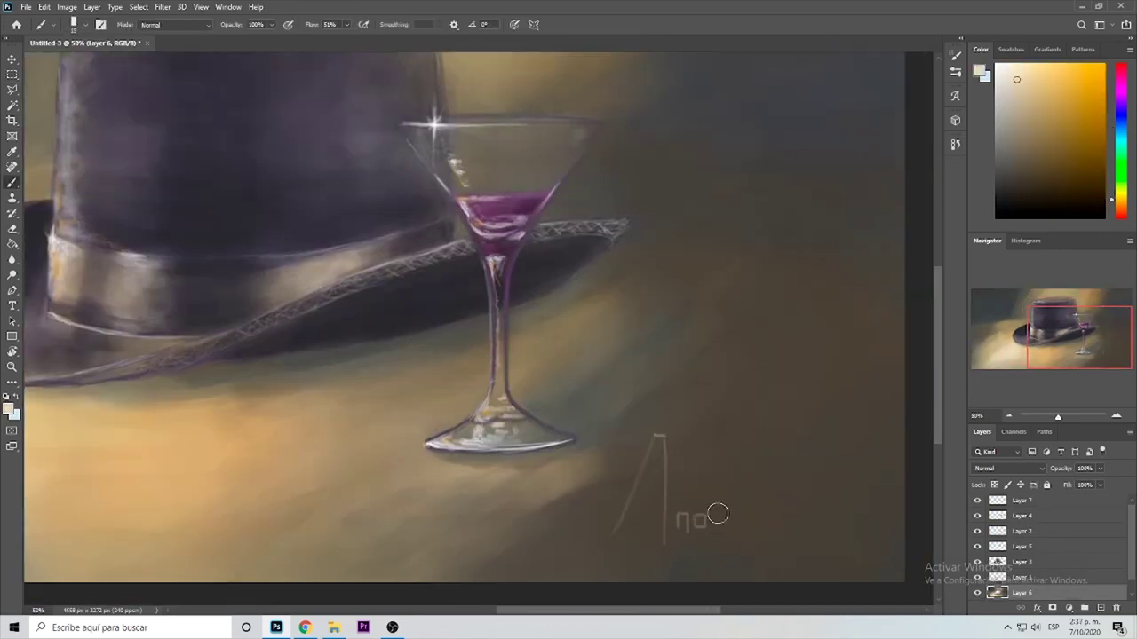
click(1065, 501)
click(1101, 608)
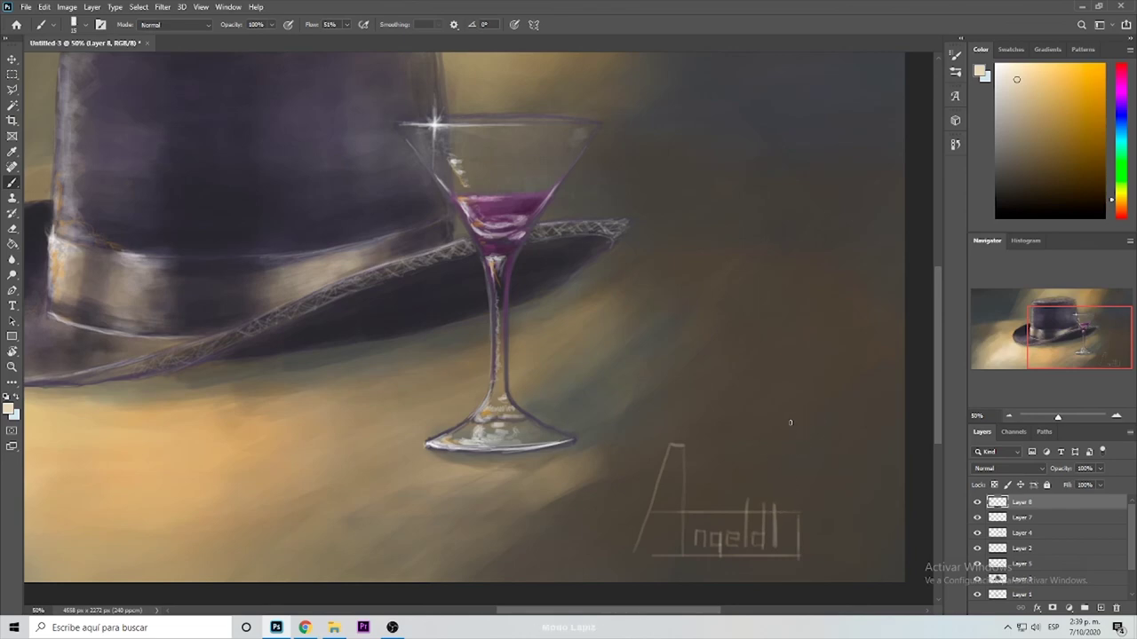
Scale the signature down to about 66% and position it near the painting's lower-right corner.
key(ctrl+minus)
key(ctrl+minus)
key(m)
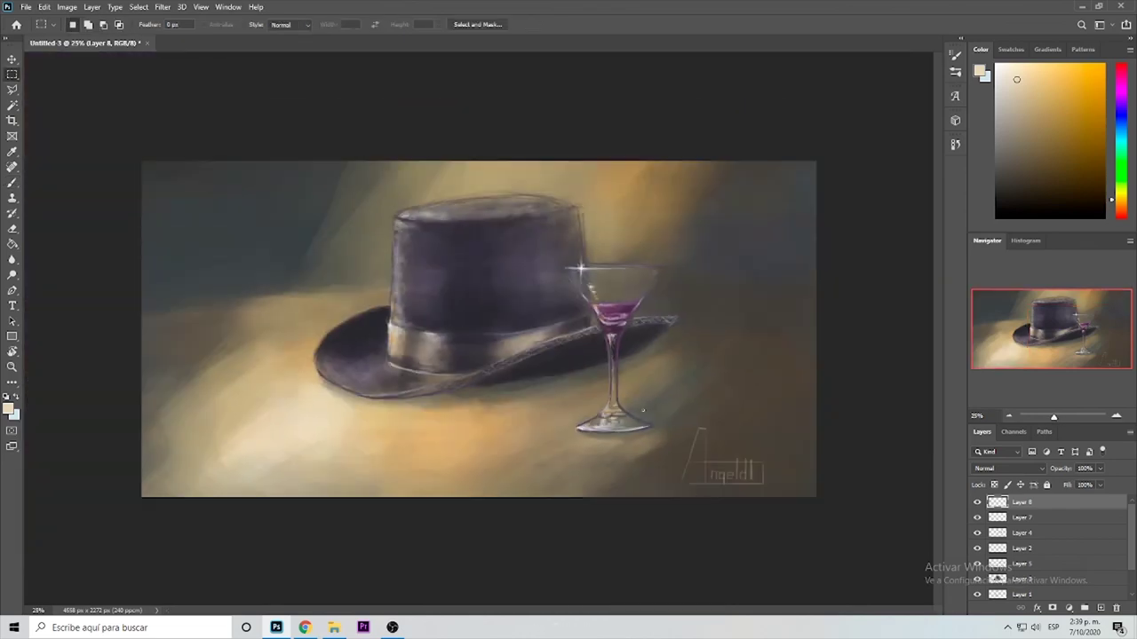
key(ctrl+t)
mouse_move(779, 491)
mouse_down()
mouse_move(657, 418)
mouse_move(679, 432)
mouse_up()
drag(698, 450, 685, 444)
drag(722, 463, 713, 464)
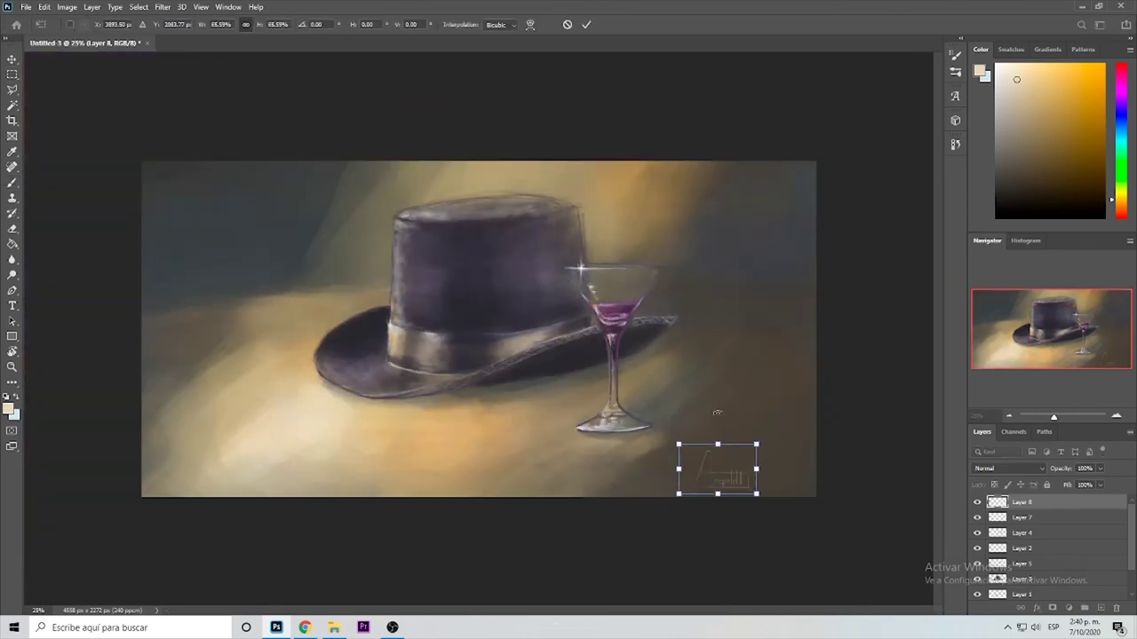
key(Return)
key(ctrl+d)
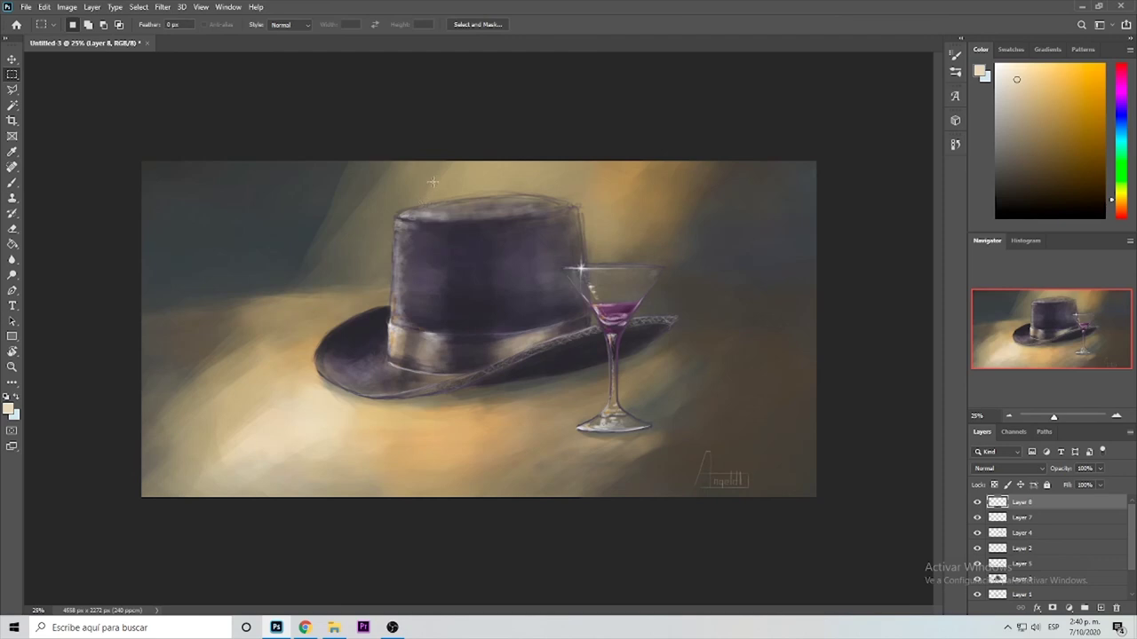
Undo a trial ochre stroke on Layer 6, and blend the glow's right edge above the glass with sampled brown.
key(ctrl+shift+bracketleft)
key(b)
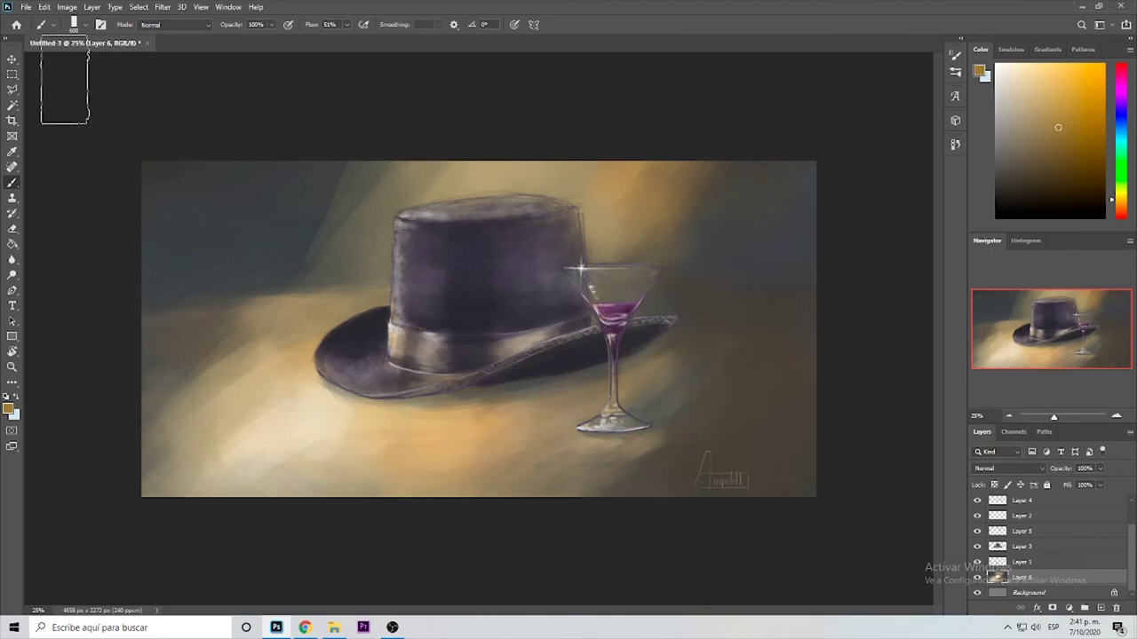
drag(182, 206, 244, 197)
key(ctrl+z)
alt+click(739, 182)
alt+click(712, 216)
alt+click(702, 217)
drag(719, 206, 681, 232)
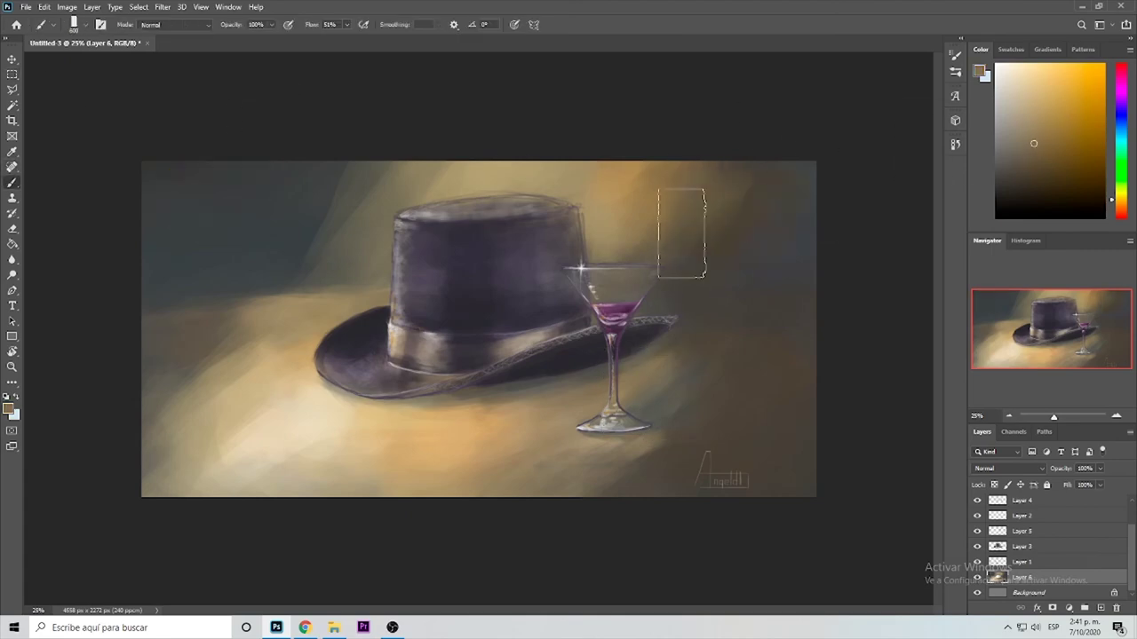